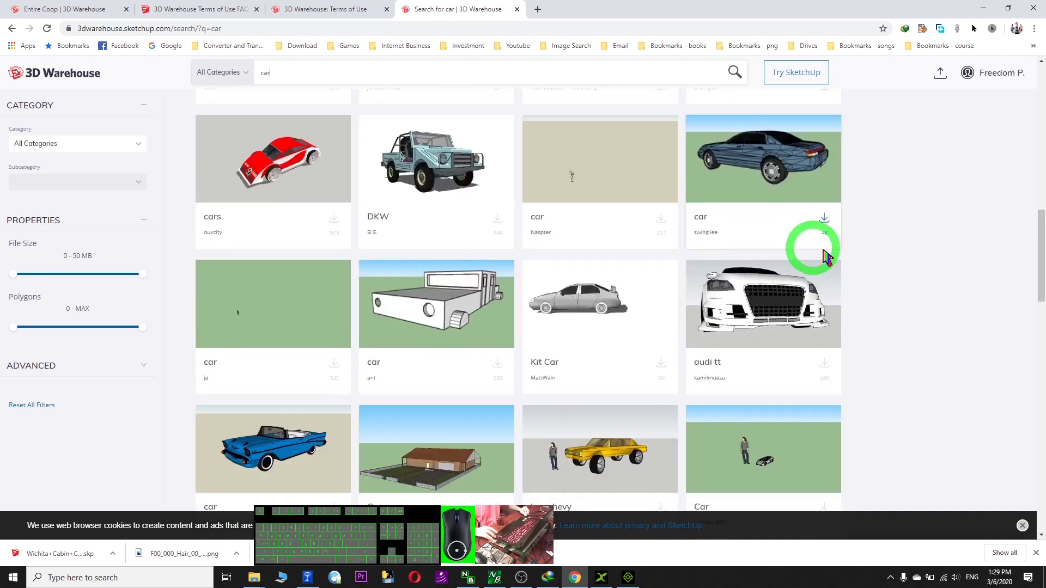
Step: Find the DKW off-road vehicle in the car search results and open its full details page
{"action": "scroll", "coordinate": [785, 365], "scroll_direction": "down", "scroll_amount": 3}
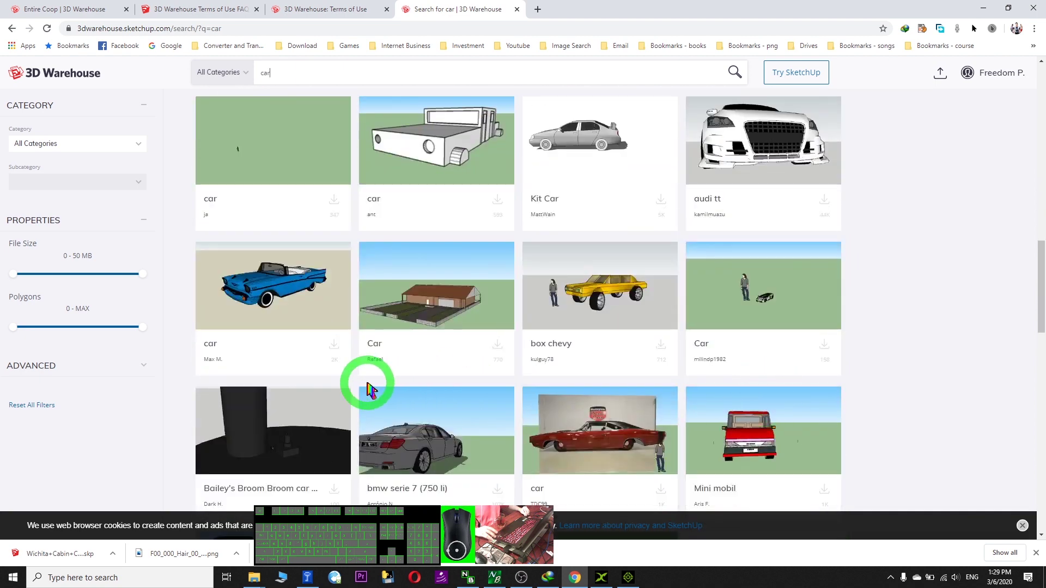
{"action": "scroll", "coordinate": [599, 381], "scroll_direction": "up", "scroll_amount": 3}
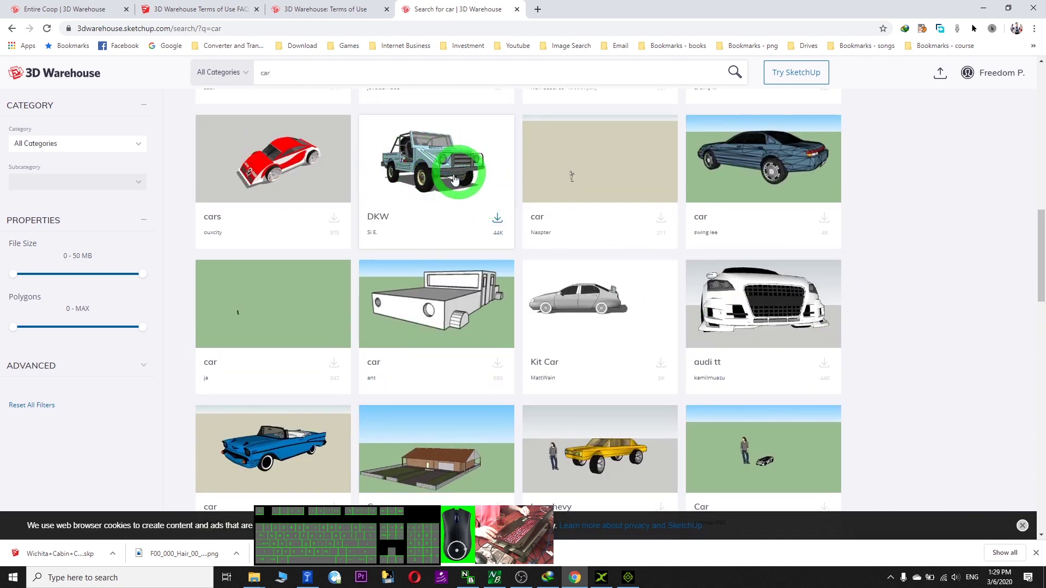
{"action": "left_click", "coordinate": [432, 163]}
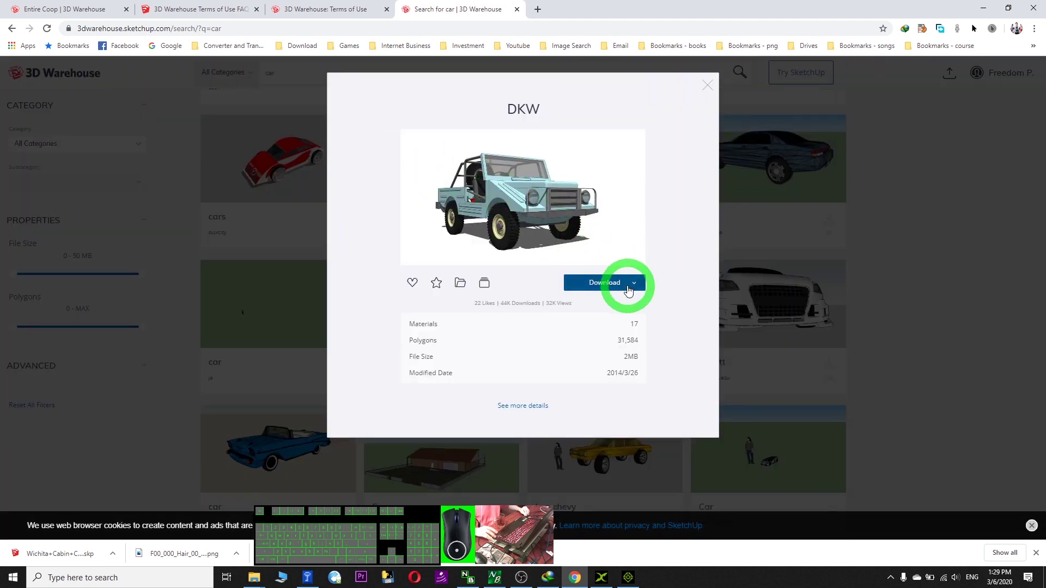
{"action": "left_click", "coordinate": [524, 408]}
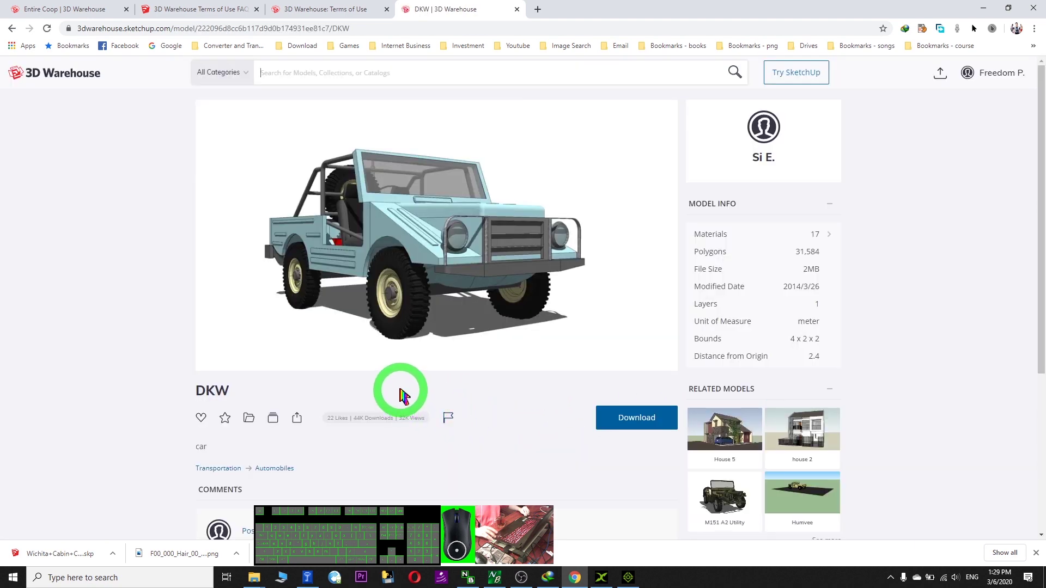
Step: Load the interactive 3D preview of the DKW model and view it
{"action": "mouse_move", "coordinate": [445, 244]}
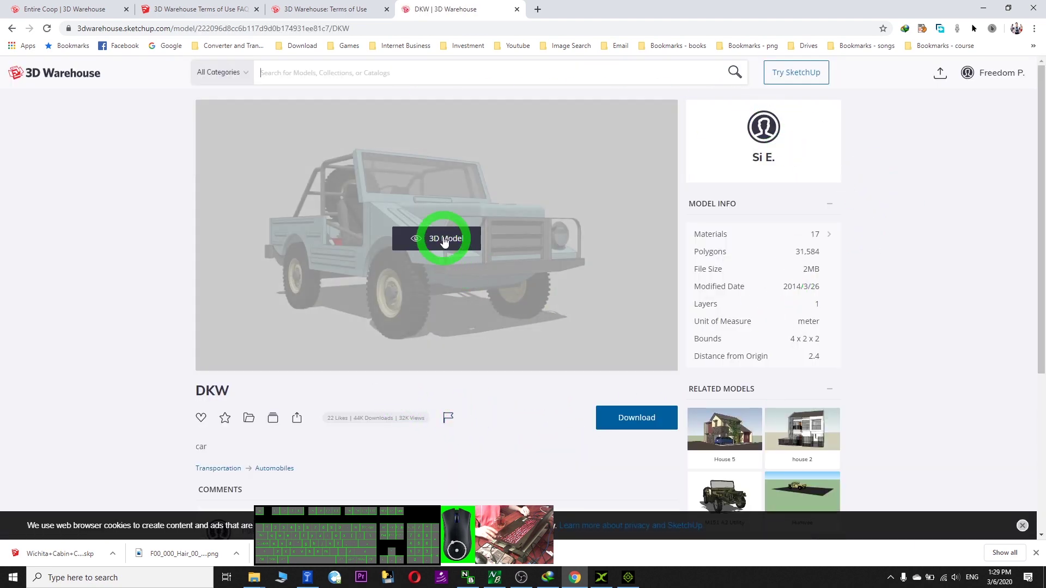
{"action": "left_click", "coordinate": [441, 241]}
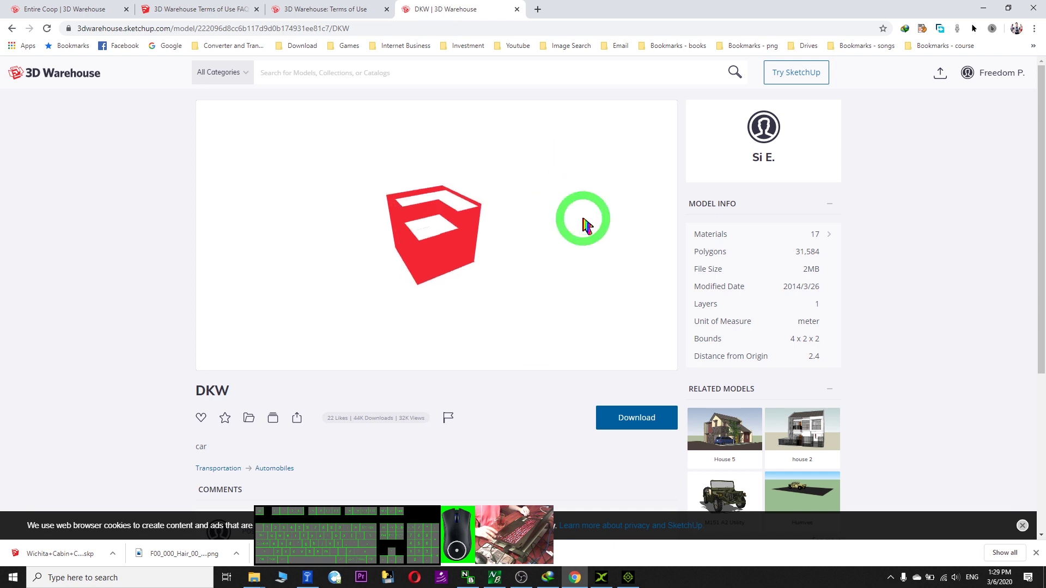
{"action": "mouse_move", "coordinate": [579, 236]}
{"action": "left_mouse_down"}
{"action": "mouse_move", "coordinate": [427, 252]}
{"action": "mouse_move", "coordinate": [364, 243]}
{"action": "mouse_move", "coordinate": [459, 252]}
{"action": "left_mouse_up"}
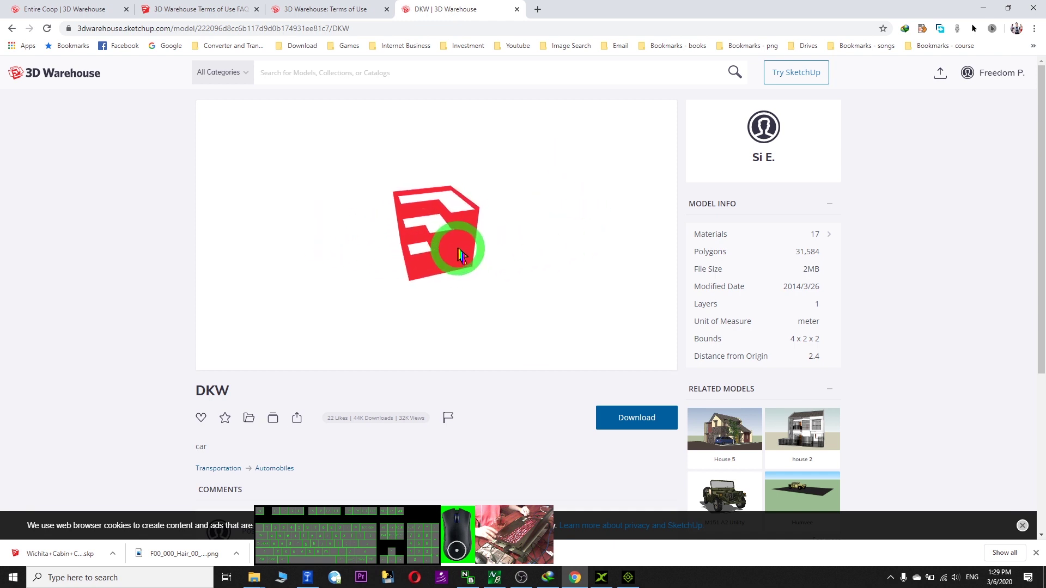
{"action": "left_click_drag", "start_coordinate": [575, 214], "coordinate": [625, 246]}
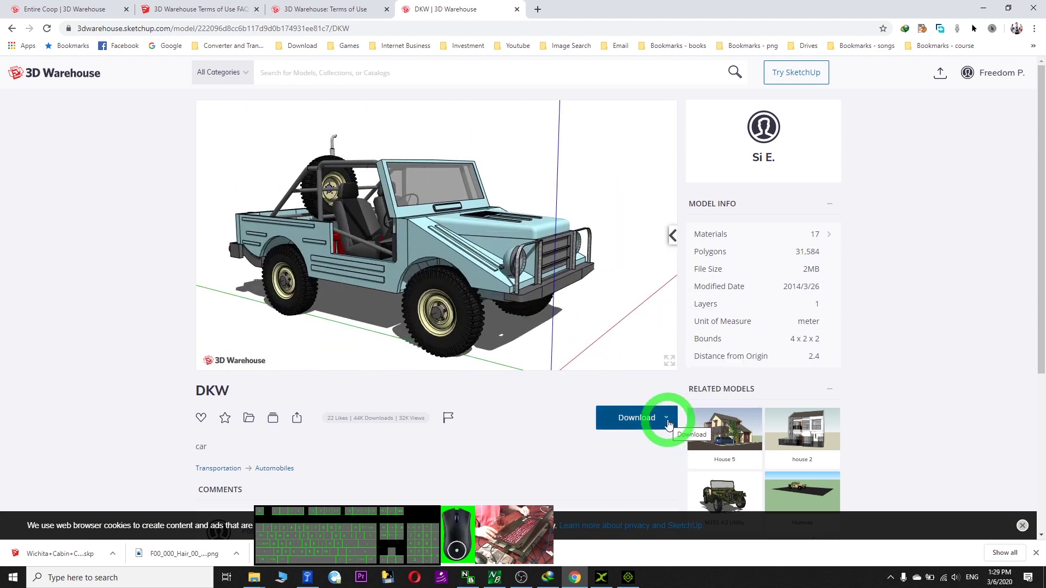
Step: Dismiss the old downloads list and download the DKW model in SketchUp 2017 format
{"action": "left_click", "coordinate": [1036, 554]}
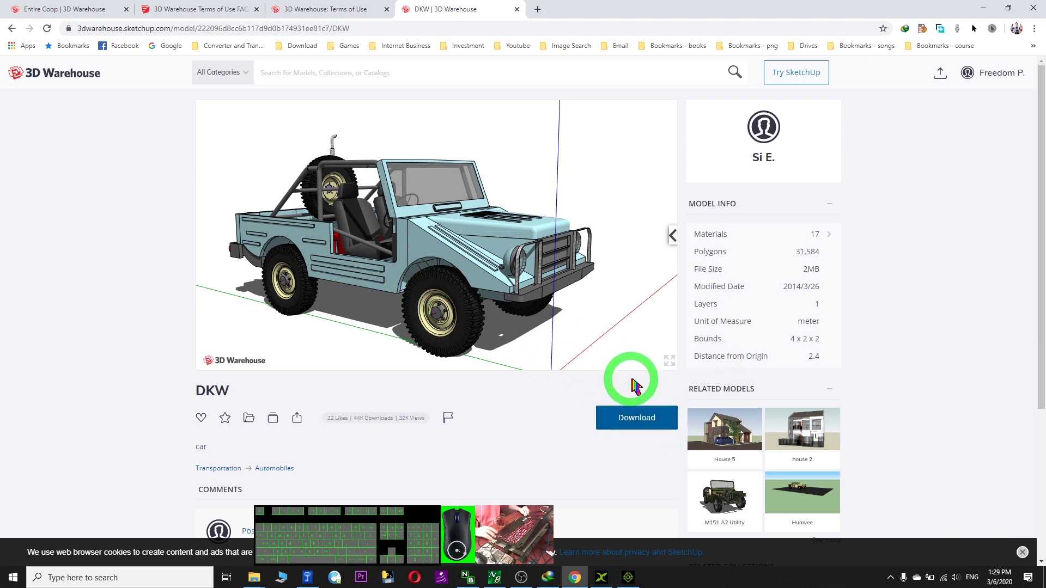
{"action": "left_click", "coordinate": [668, 422]}
{"action": "scroll", "coordinate": [860, 378], "scroll_direction": "down", "scroll_amount": 2}
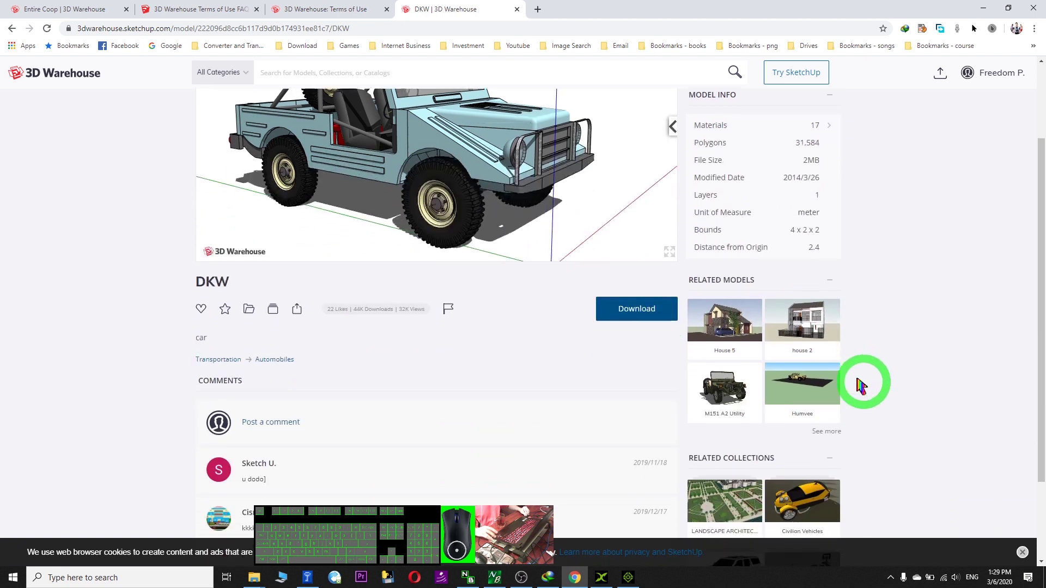
{"action": "left_click", "coordinate": [665, 311]}
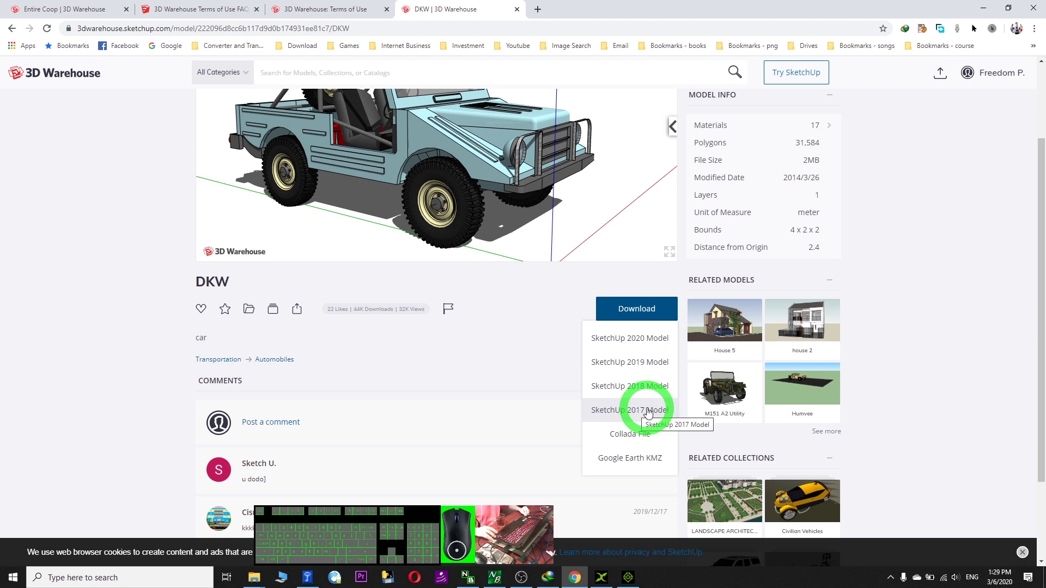
{"action": "left_click", "coordinate": [615, 412]}
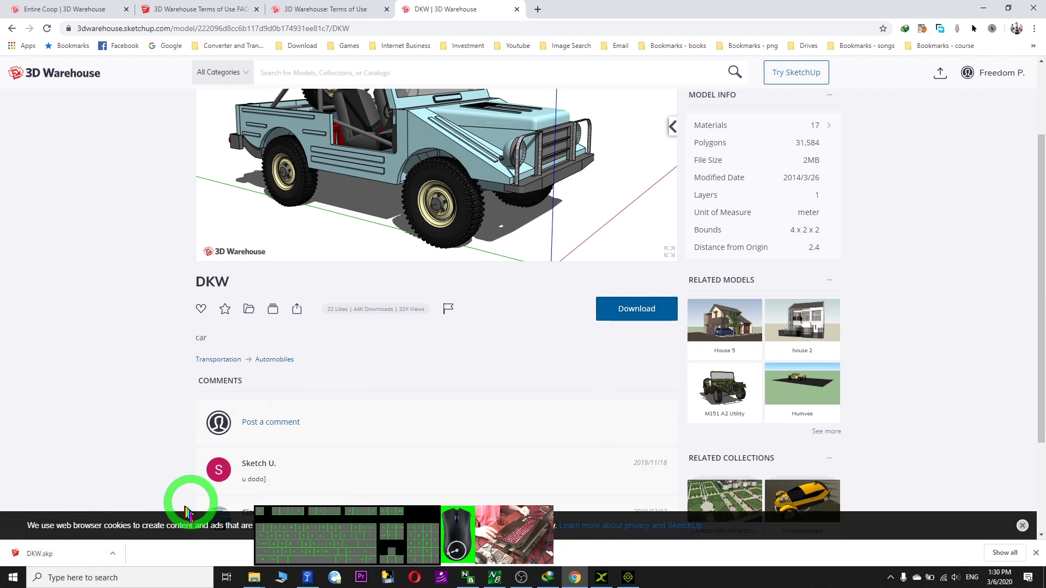
Step: Show the downloaded DKW.skp in its folder, copy the file and close the Downloads window
{"action": "left_click", "coordinate": [113, 554]}
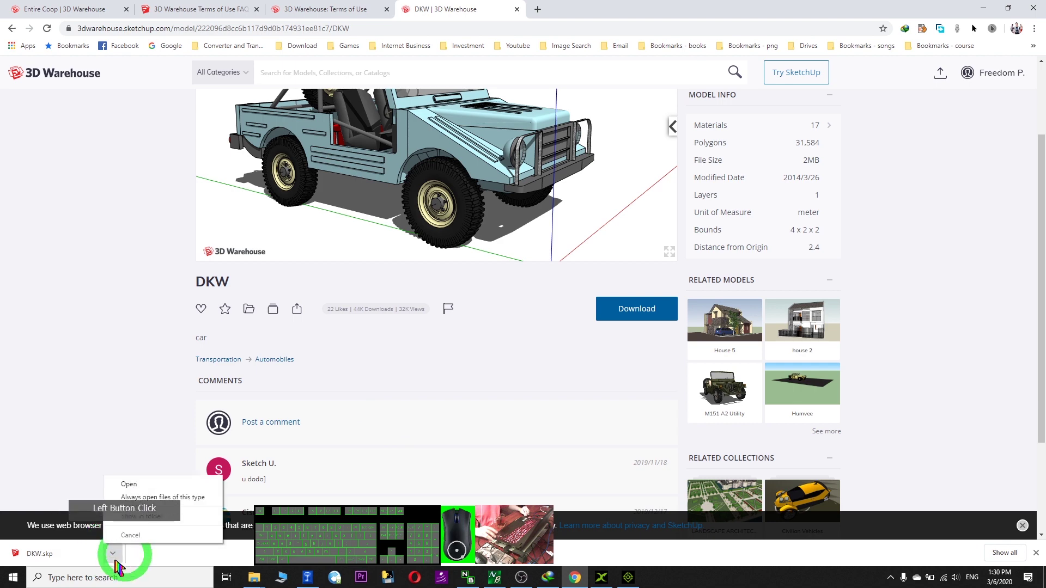
{"action": "left_click", "coordinate": [137, 518]}
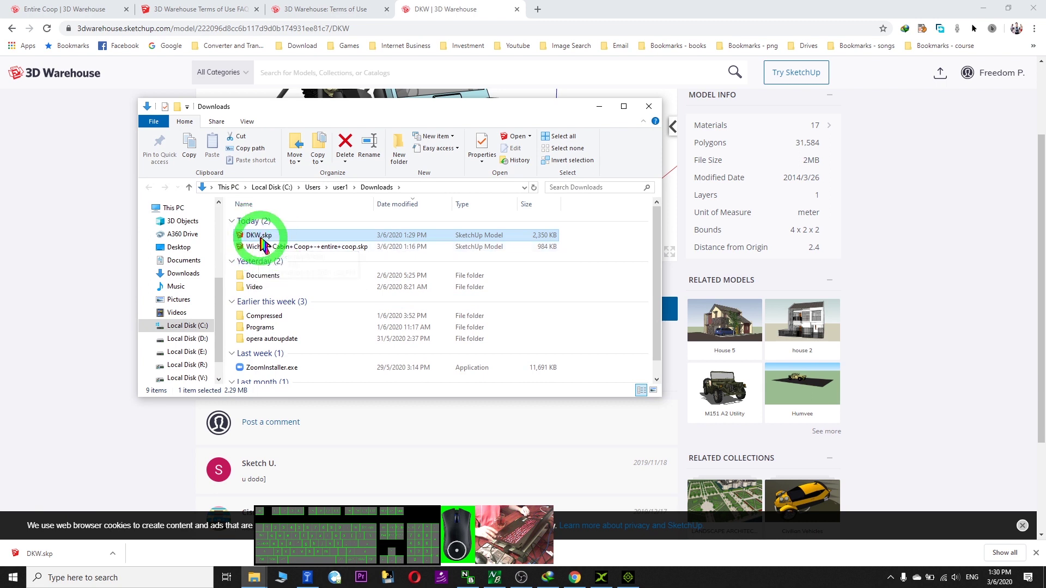
{"action": "right_click", "coordinate": [255, 239]}
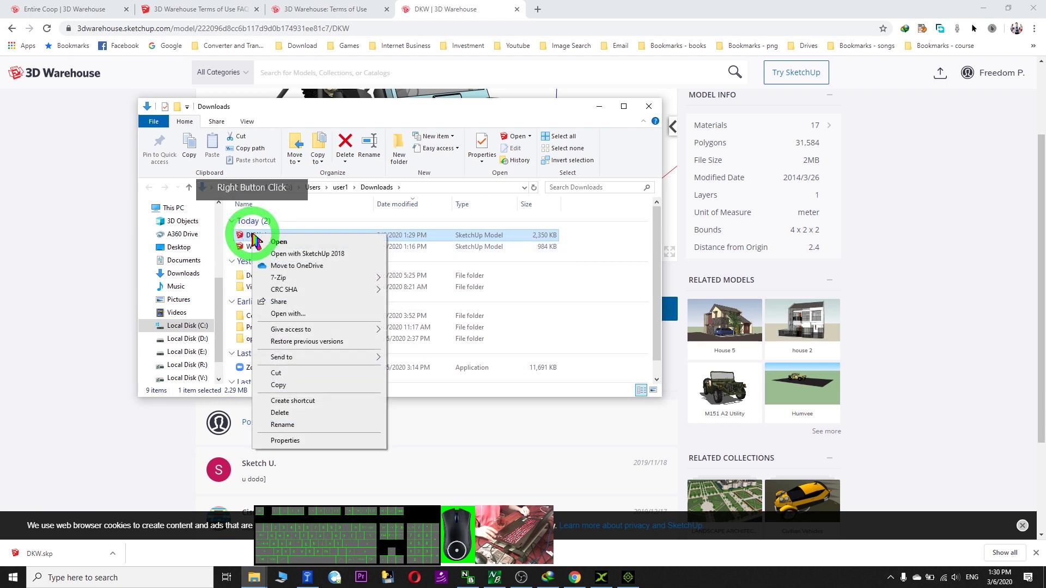
{"action": "left_click", "coordinate": [308, 381]}
{"action": "left_click", "coordinate": [648, 107]}
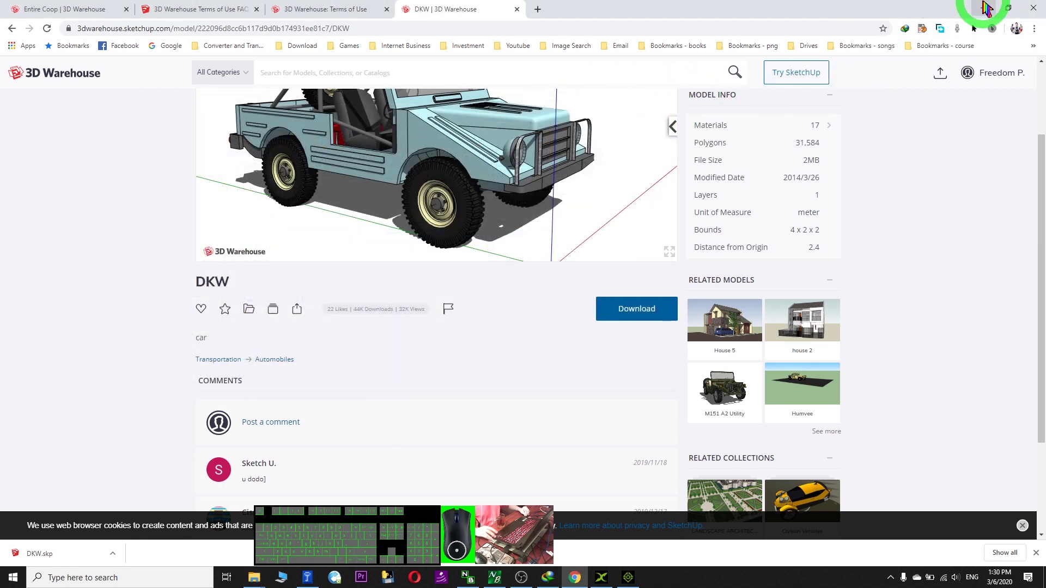
Step: Clear the open windows from the desktop and permanently empty the Recycle Bin
{"action": "left_click", "coordinate": [984, 8]}
{"action": "left_click", "coordinate": [985, 7]}
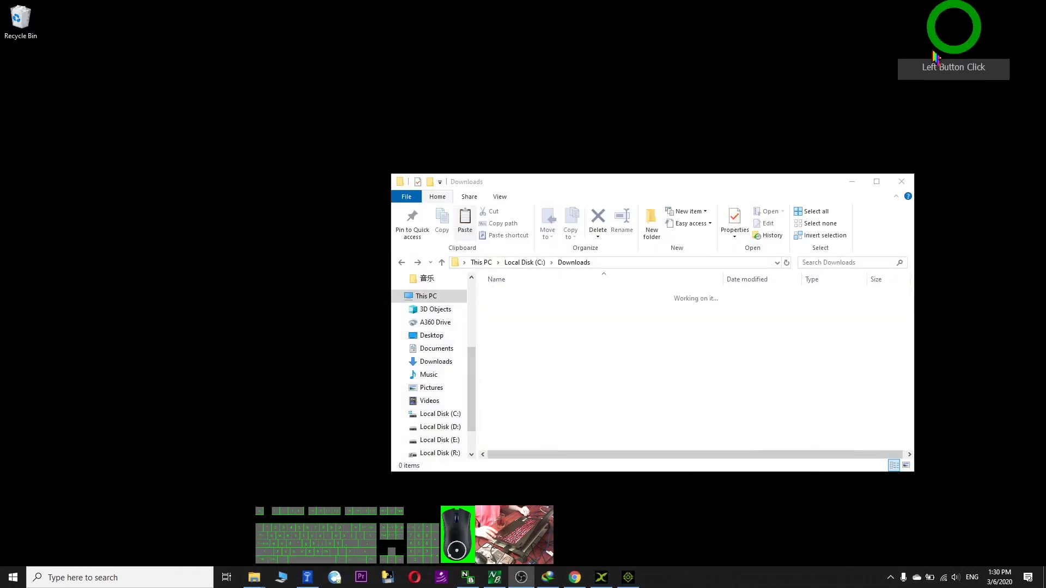
{"action": "left_click", "coordinate": [908, 184]}
{"action": "left_click", "coordinate": [10, 25]}
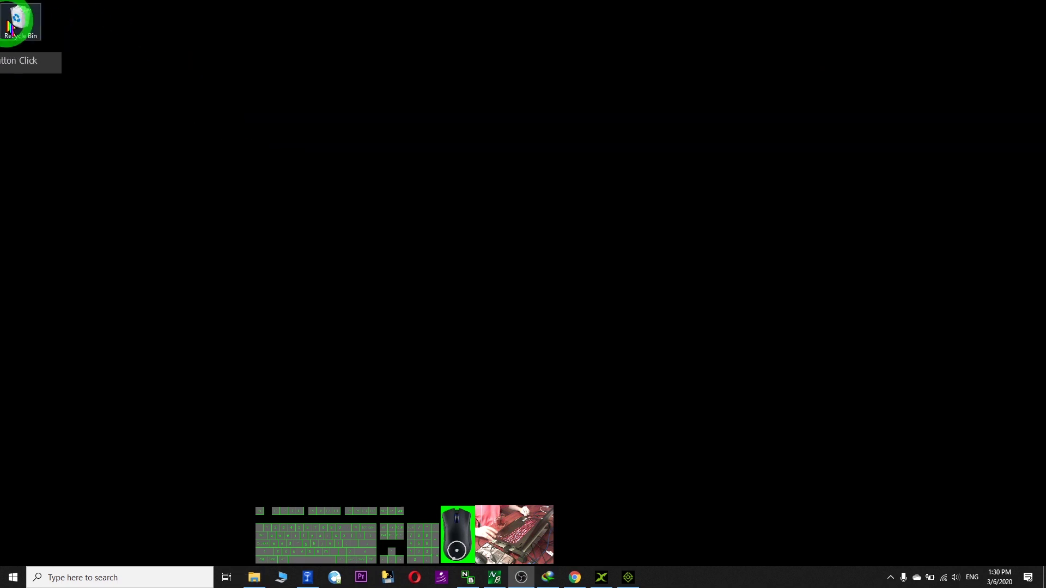
{"action": "right_click", "coordinate": [18, 25]}
{"action": "left_click", "coordinate": [77, 35]}
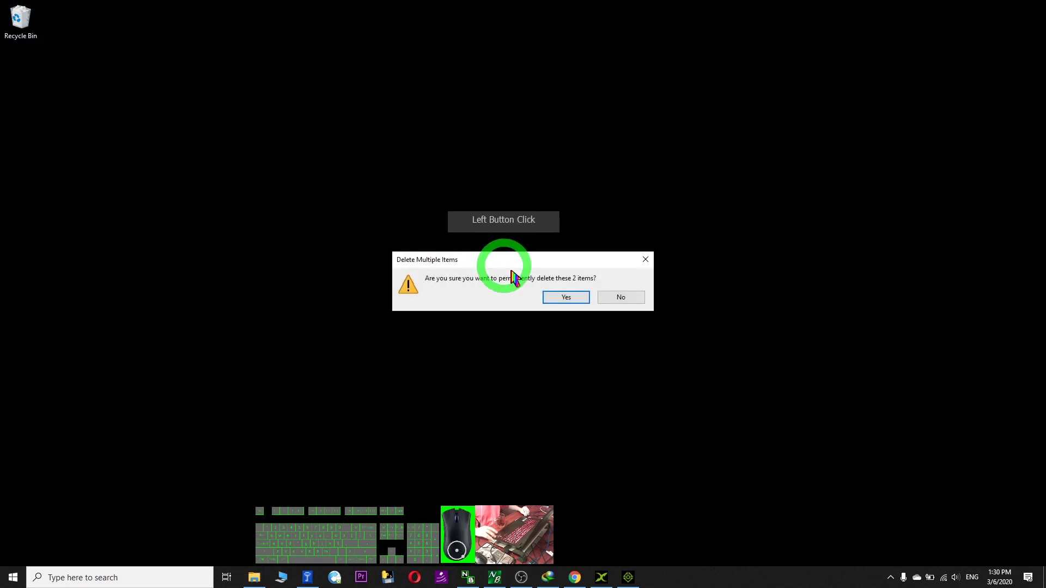
{"action": "left_click", "coordinate": [557, 303]}
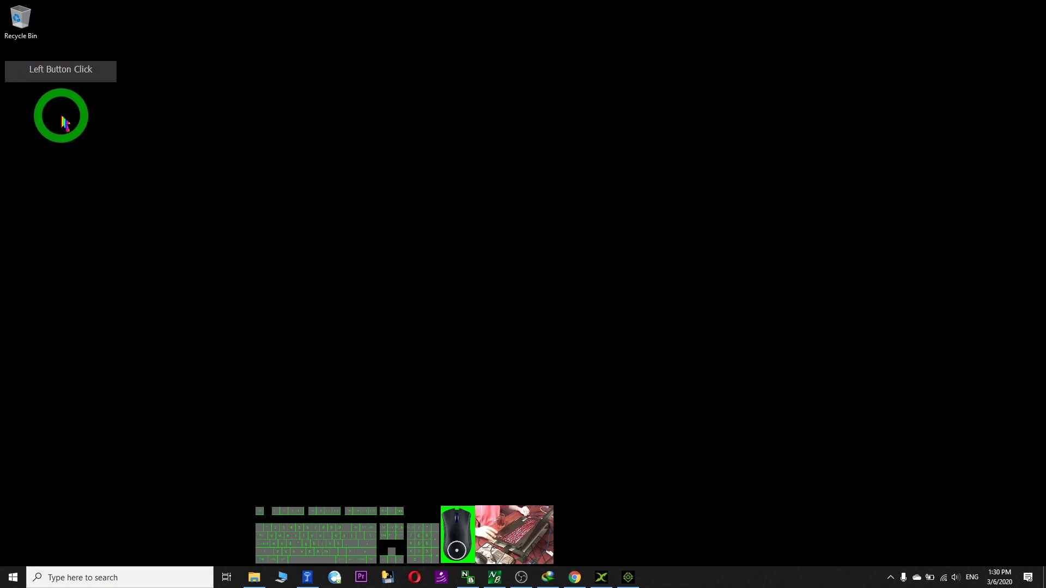
Step: Paste DKW.skp onto the desktop
{"action": "right_click", "coordinate": [63, 120]}
{"action": "left_click", "coordinate": [104, 164]}
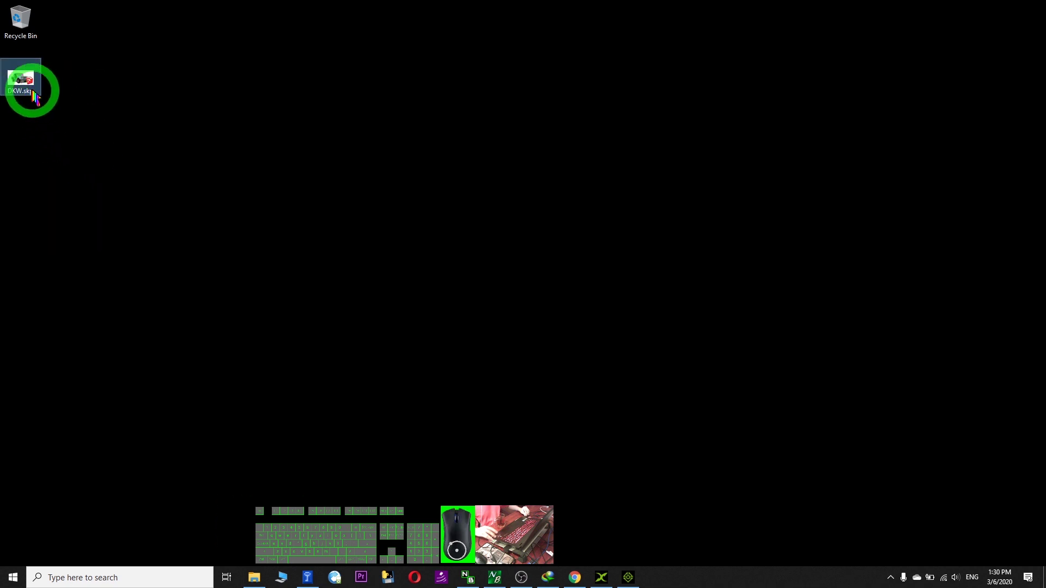
{"action": "left_click", "coordinate": [618, 433]}
{"action": "left_click", "coordinate": [18, 76]}
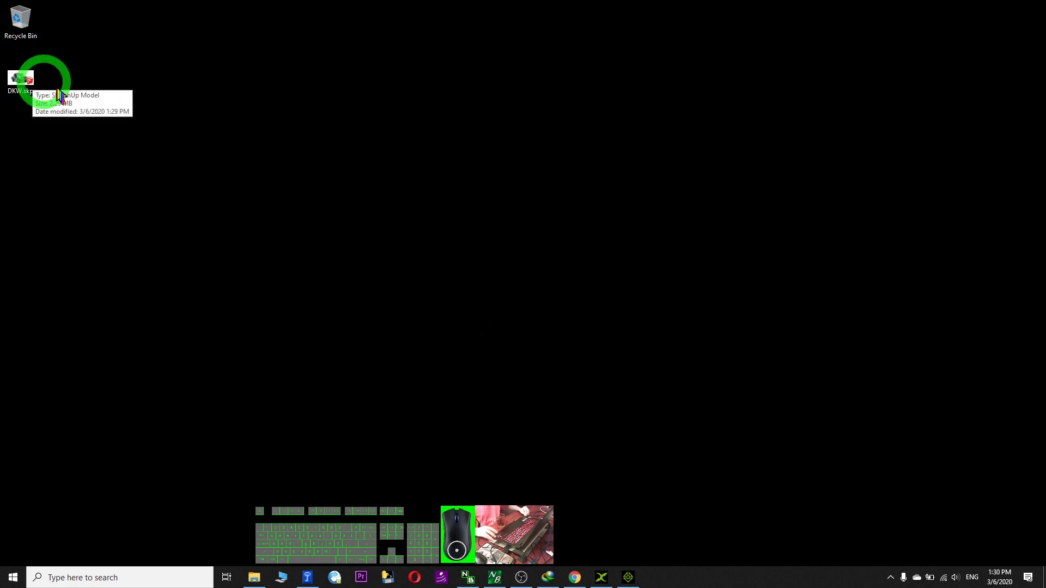
Step: Create a desktop folder named "demo car download" and move DKW.skp into it
{"action": "right_click", "coordinate": [188, 199]}
{"action": "mouse_move", "coordinate": [294, 313]}
{"action": "left_click", "coordinate": [376, 325]}
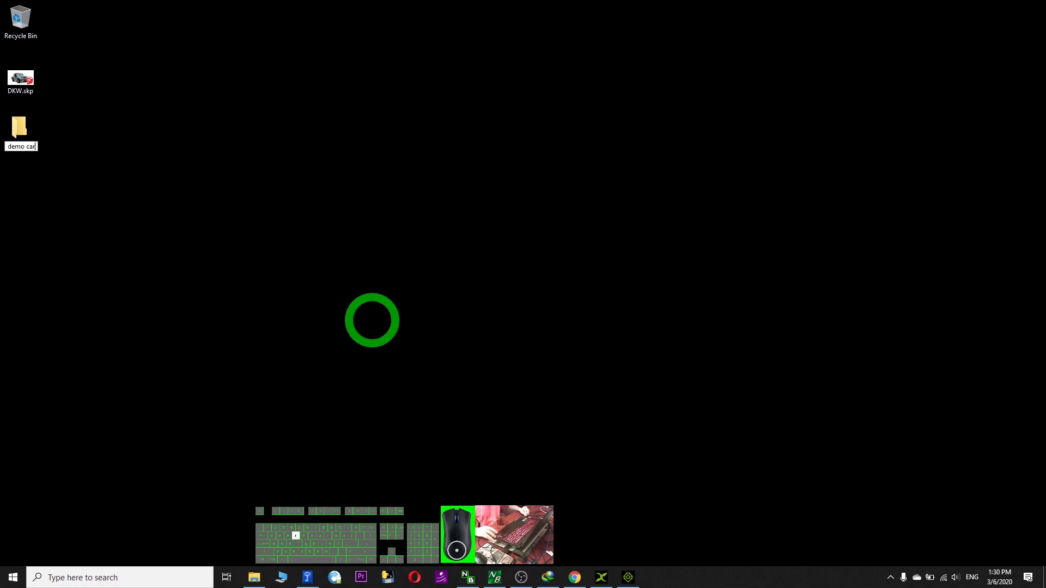
{"action": "type", "text": "demo car download"}
{"action": "key", "text": "Return"}
{"action": "left_click_drag", "start_coordinate": [25, 77], "coordinate": [28, 133]}
Step: Open the "demo car download" folder and rename DKW.skp as "demo car 01.skp"
{"action": "left_click", "coordinate": [29, 83]}
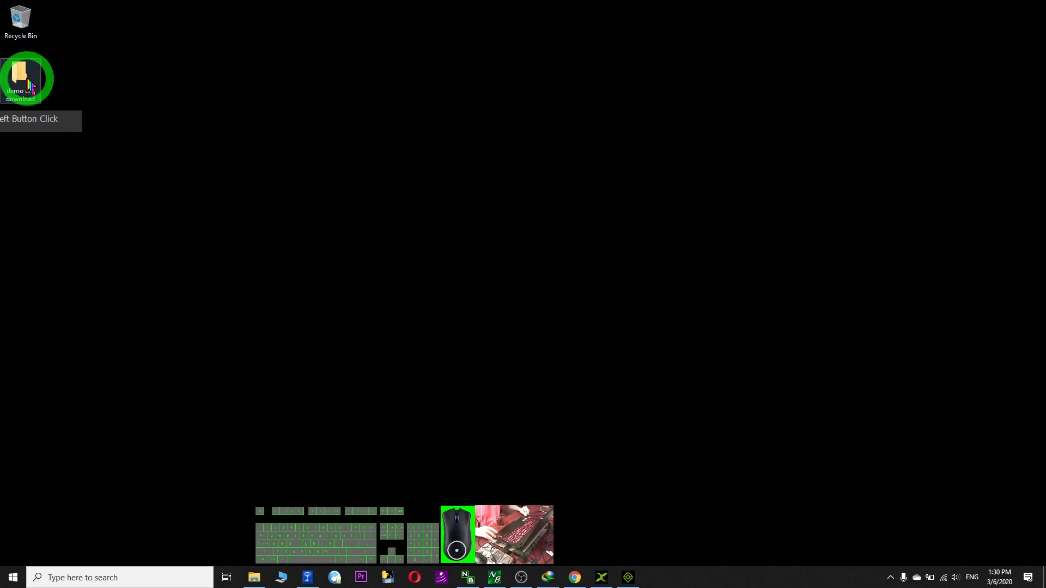
{"action": "double_click", "coordinate": [28, 83]}
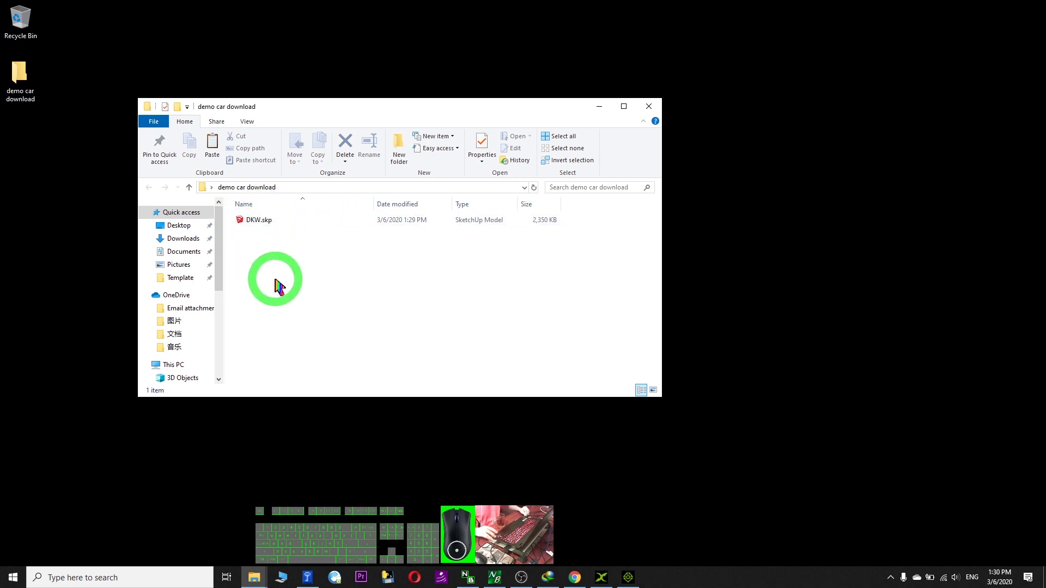
{"action": "left_click", "coordinate": [257, 224]}
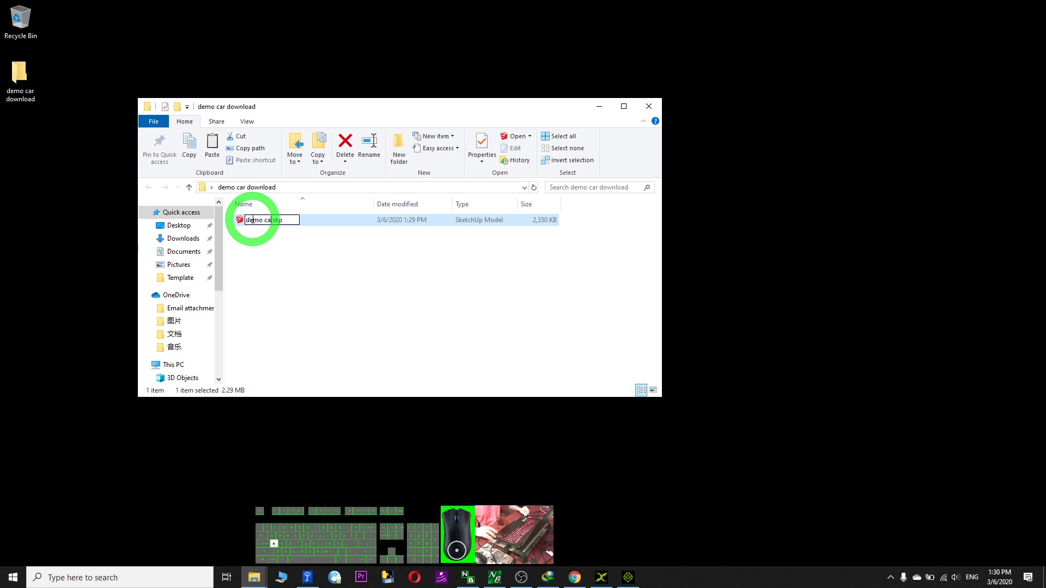
{"action": "left_click", "coordinate": [299, 234]}
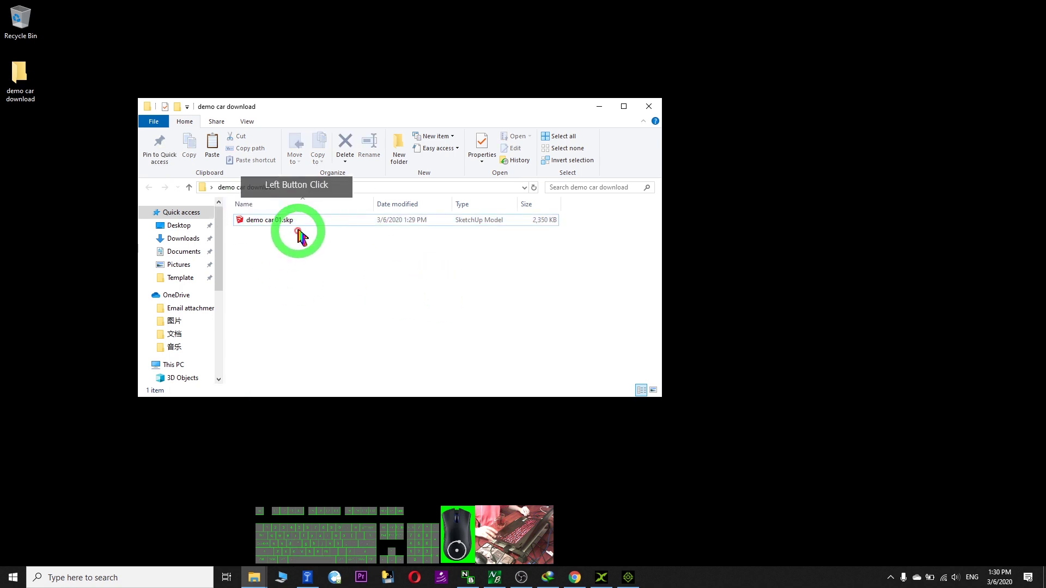
Step: Open "demo car 01.skp" in SketchUp and accept the file version notice
{"action": "double_click", "coordinate": [254, 221]}
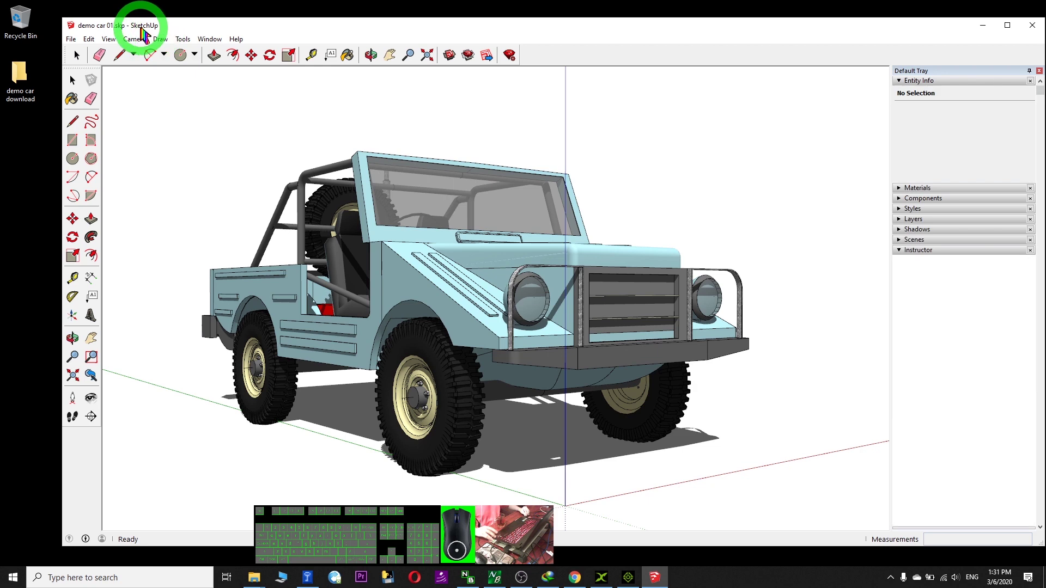
{"action": "left_click", "coordinate": [534, 30]}
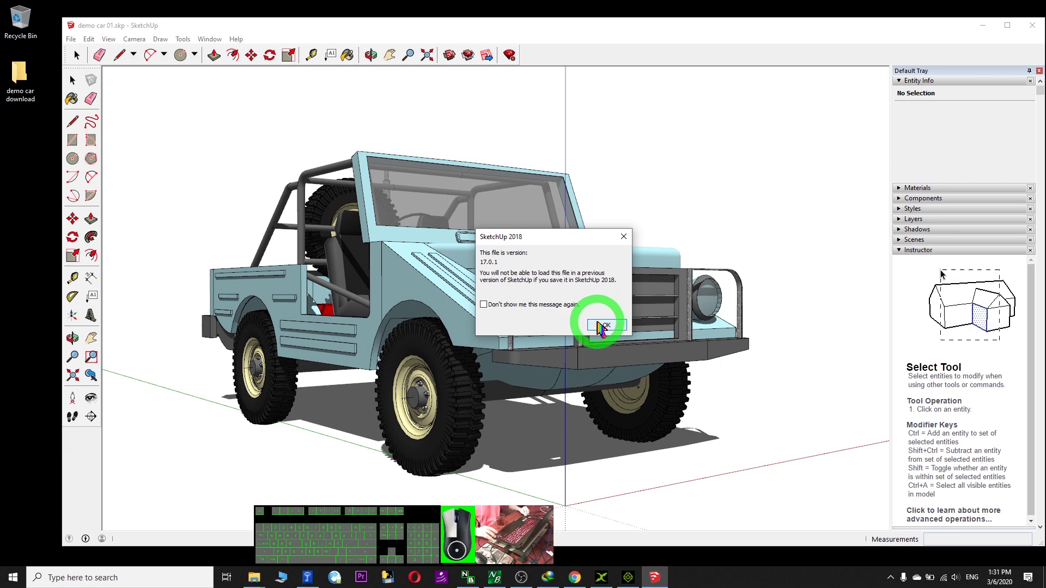
{"action": "left_click", "coordinate": [603, 325]}
Step: Arrange the SketchUp and "demo car download" windows side by side, narrowing the folder window so they do not overlap
{"action": "left_click_drag", "start_coordinate": [531, 31], "coordinate": [737, 27]}
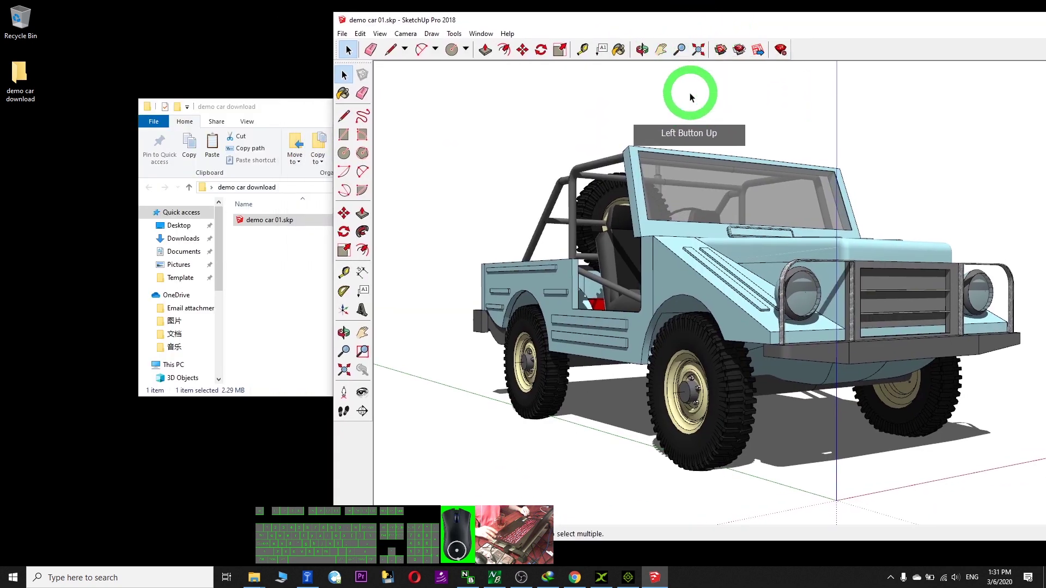
{"action": "left_click_drag", "start_coordinate": [311, 105], "coordinate": [202, 101]}
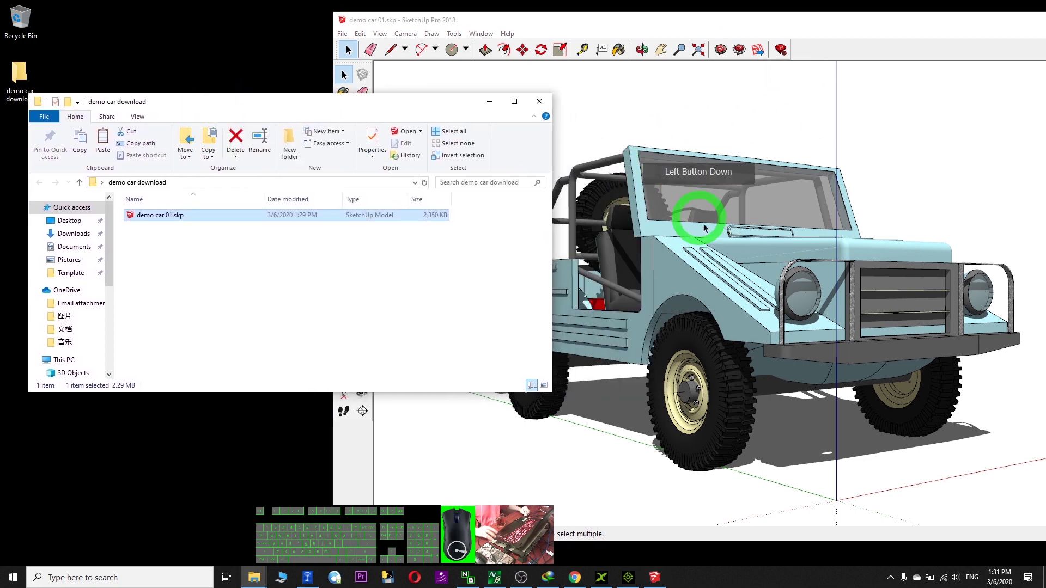
{"action": "left_click", "coordinate": [238, 249]}
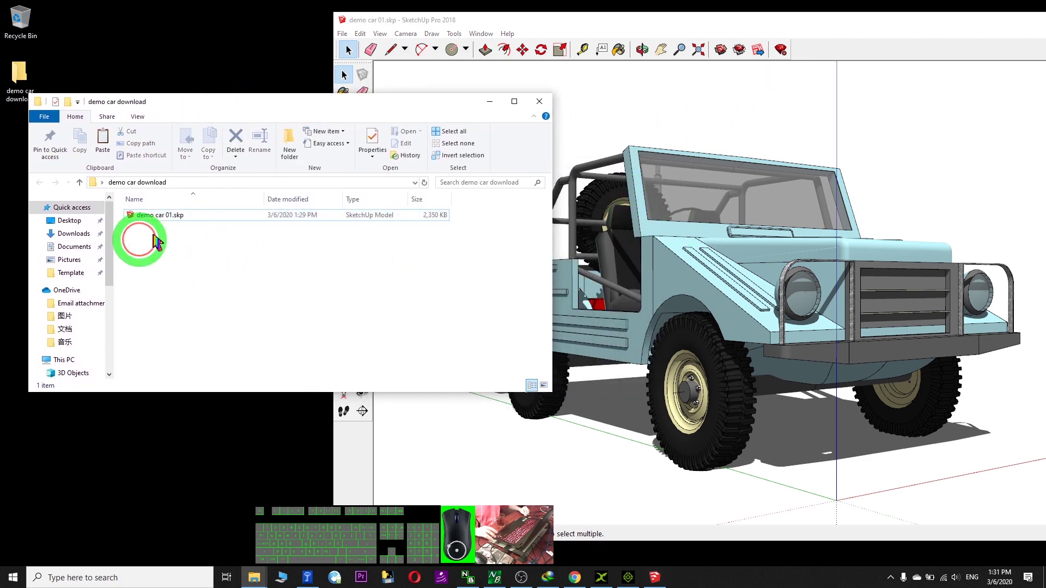
{"action": "left_click_drag", "start_coordinate": [324, 113], "coordinate": [316, 159]}
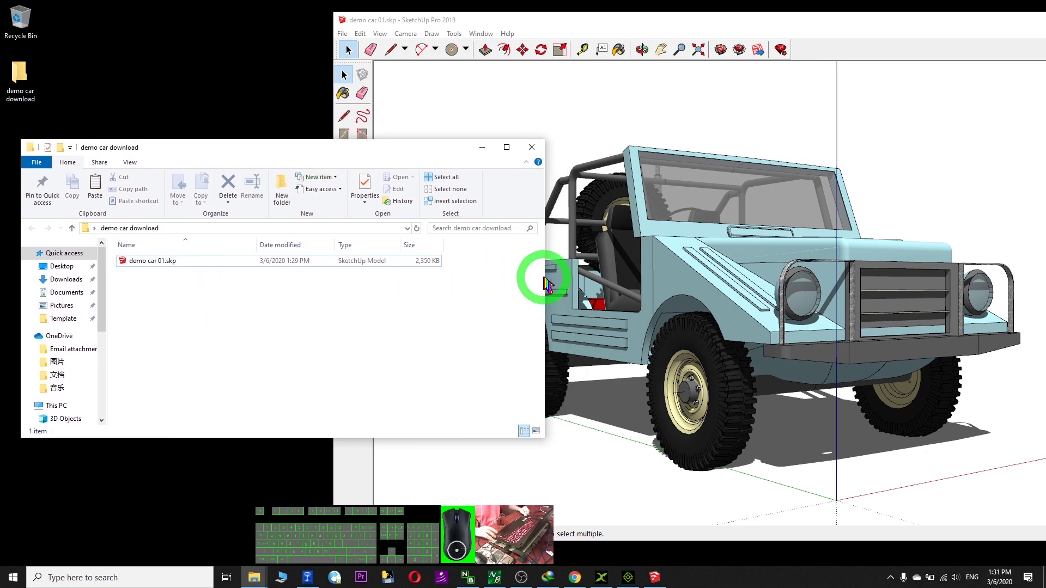
{"action": "mouse_move", "coordinate": [545, 278]}
{"action": "left_mouse_down"}
{"action": "mouse_move", "coordinate": [287, 296]}
{"action": "mouse_move", "coordinate": [311, 296]}
{"action": "left_mouse_up"}
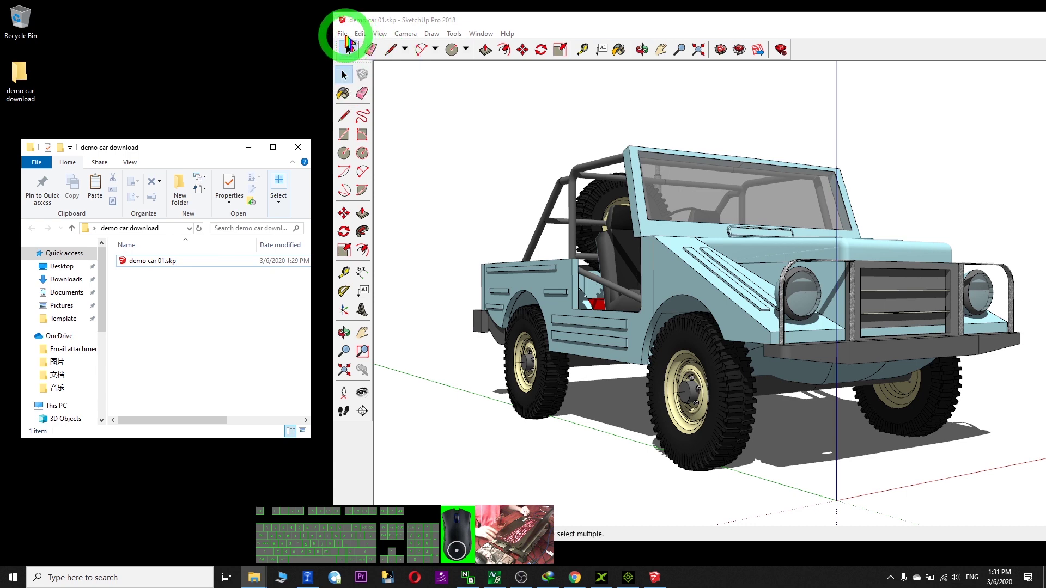
Step: Start a 3D model export of the car, with 3DS File (*.3ds) as the type and demo car 01.3ds as the name
{"action": "left_click", "coordinate": [343, 35]}
{"action": "mouse_move", "coordinate": [401, 206]}
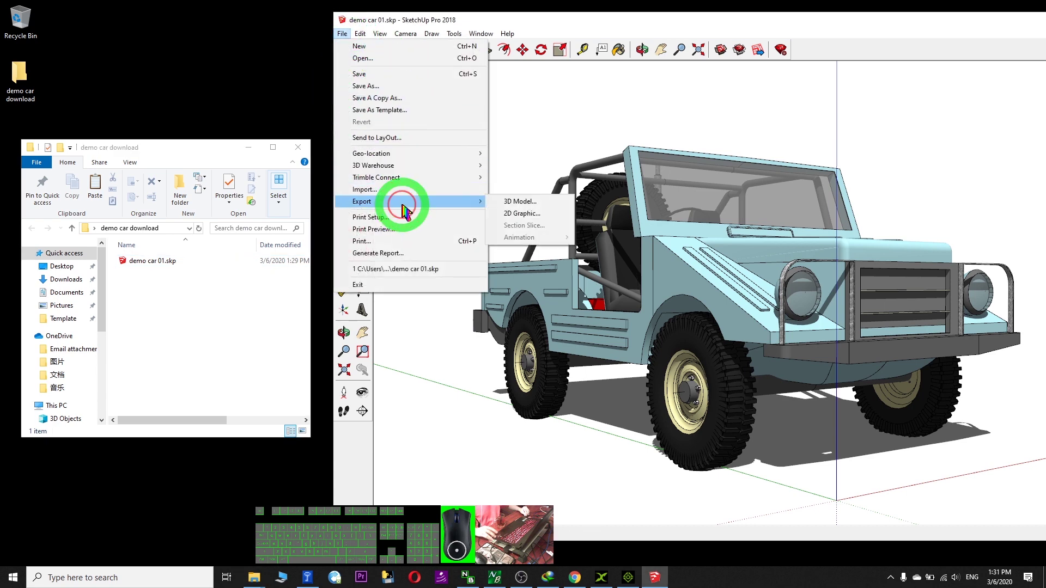
{"action": "left_click", "coordinate": [526, 204]}
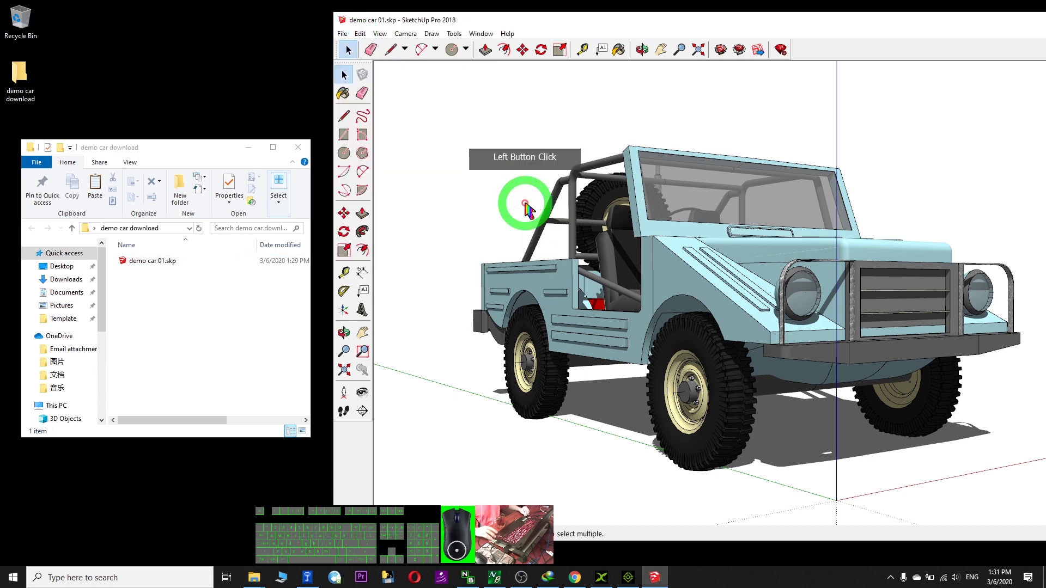
{"action": "left_click_drag", "start_coordinate": [794, 143], "coordinate": [635, 103]}
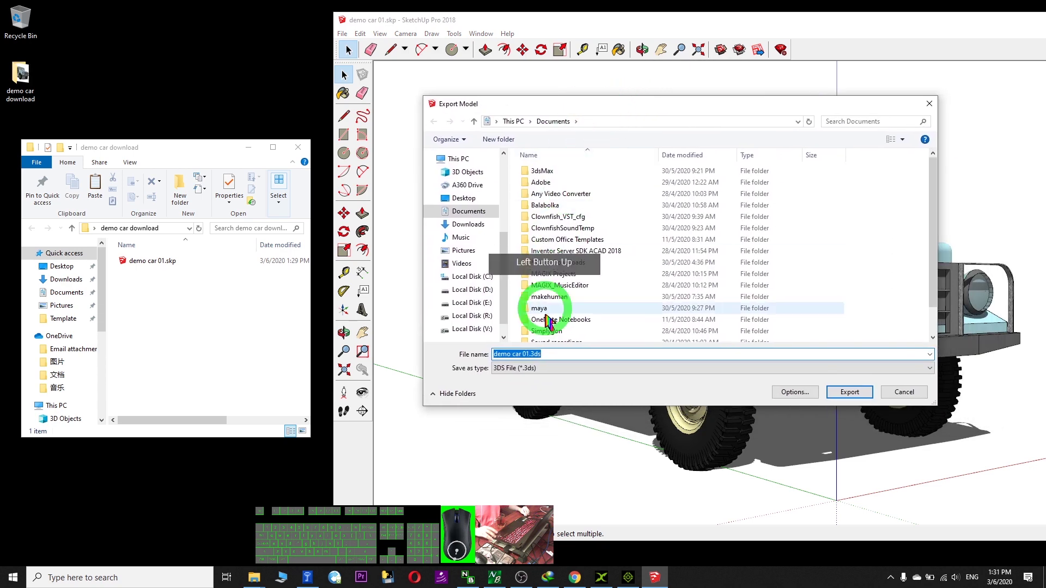
{"action": "left_click", "coordinate": [518, 368]}
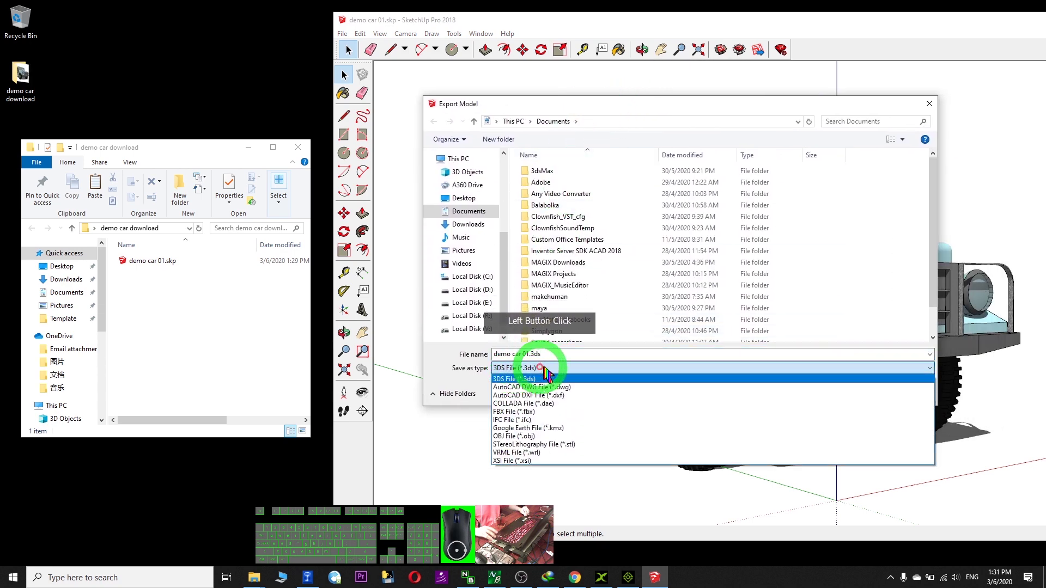
{"action": "left_click", "coordinate": [511, 378]}
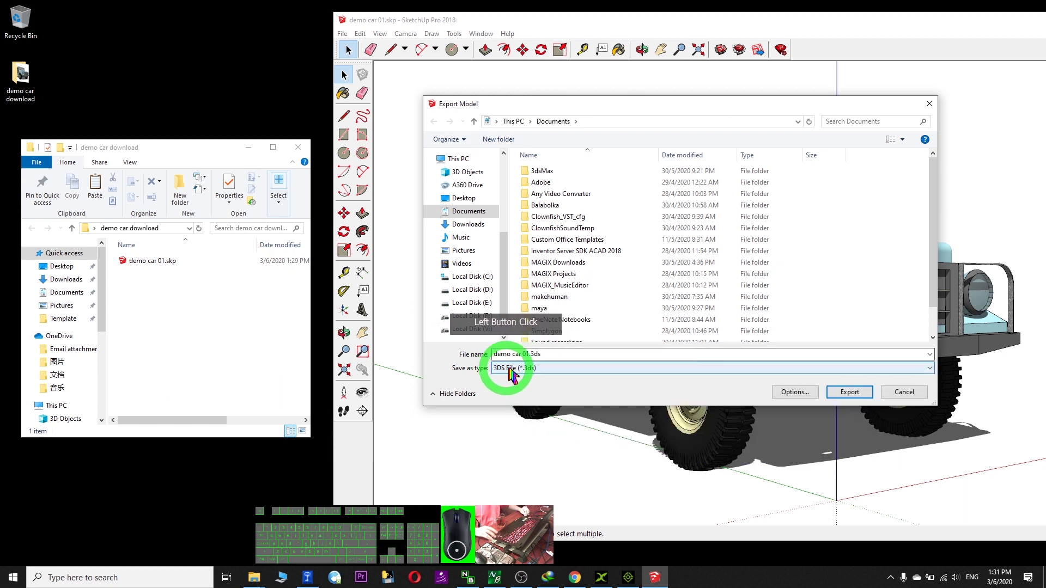
{"action": "left_click", "coordinate": [537, 353]}
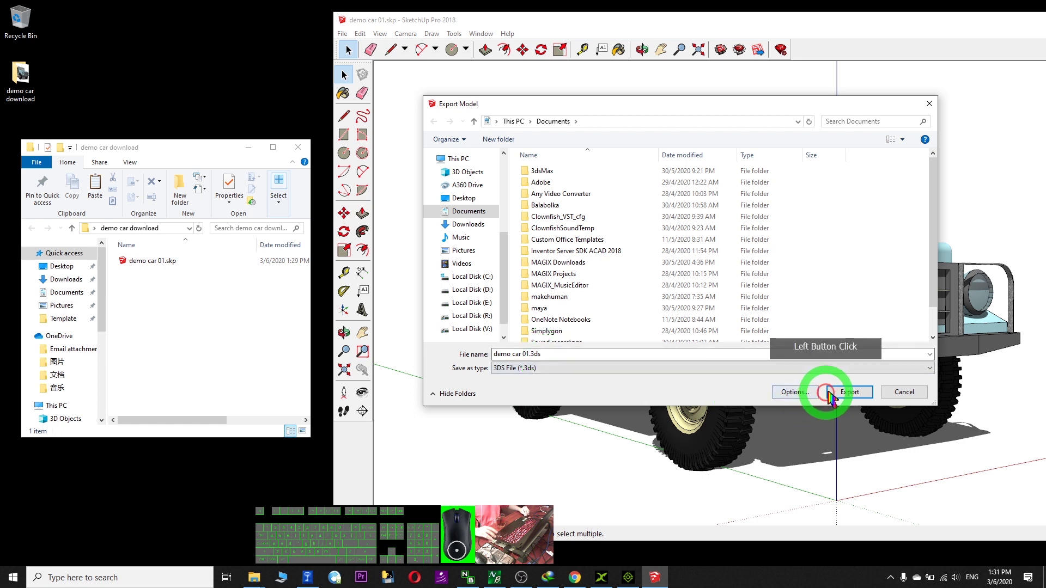
{"action": "left_click", "coordinate": [850, 392]}
Step: Set the export destination to the "demo car download" desktop folder by copying its path from the folder window
{"action": "left_click_drag", "start_coordinate": [853, 397], "coordinate": [223, 260]}
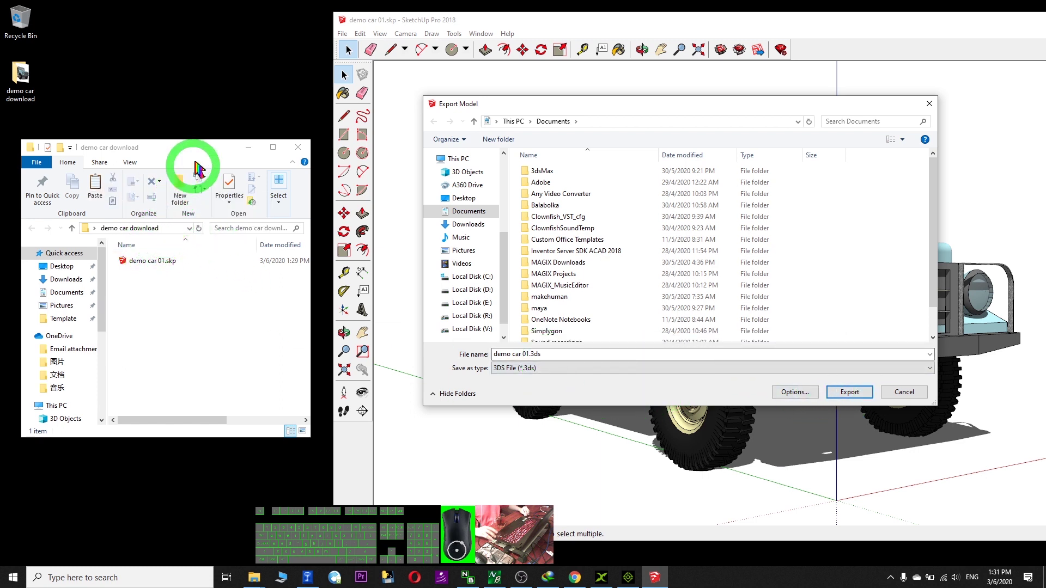
{"action": "left_click", "coordinate": [289, 288]}
{"action": "left_click_drag", "start_coordinate": [406, 291], "coordinate": [411, 290]}
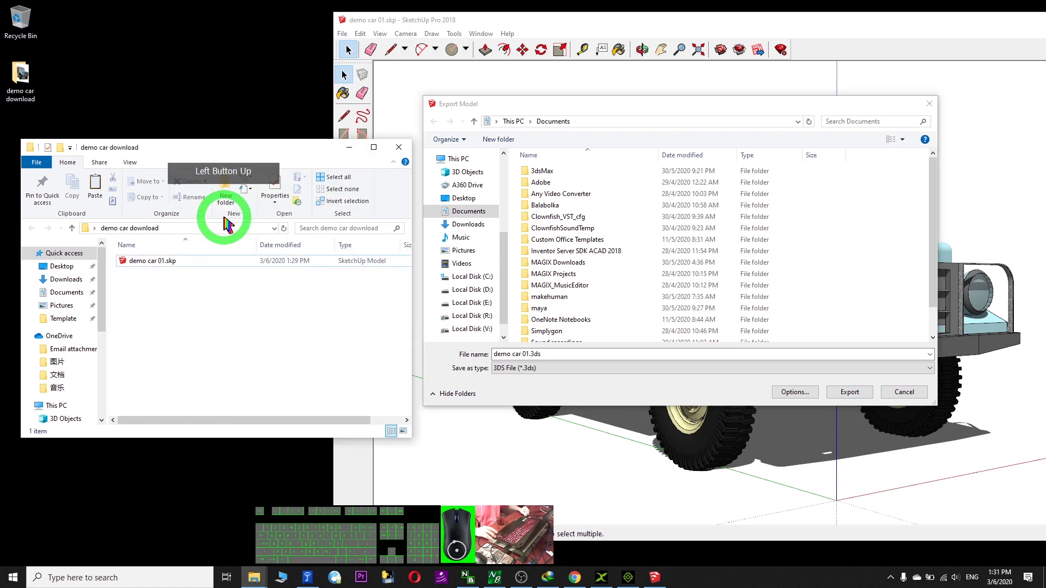
{"action": "left_click", "coordinate": [202, 229]}
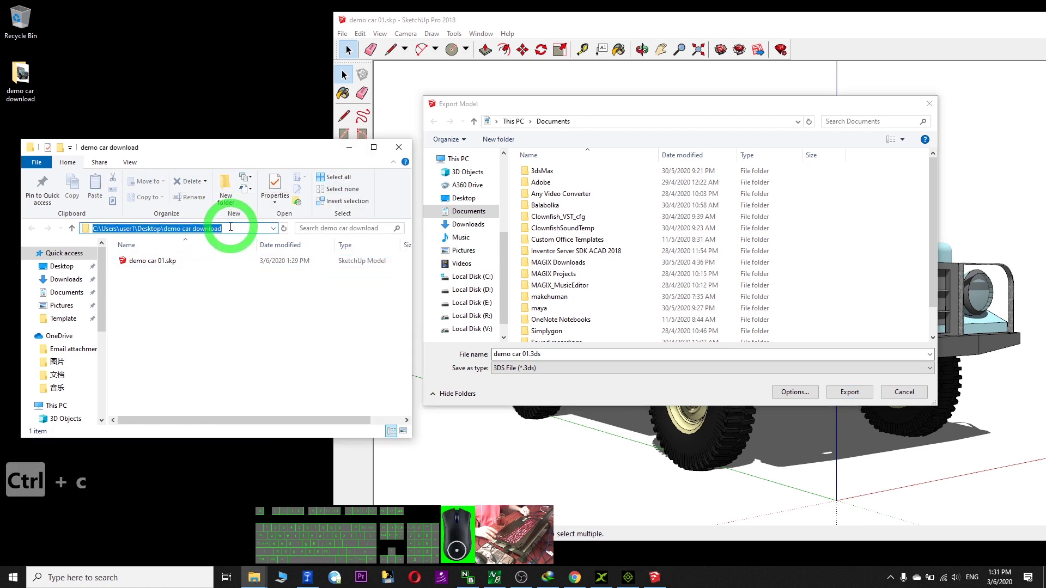
{"action": "left_click", "coordinate": [601, 122]}
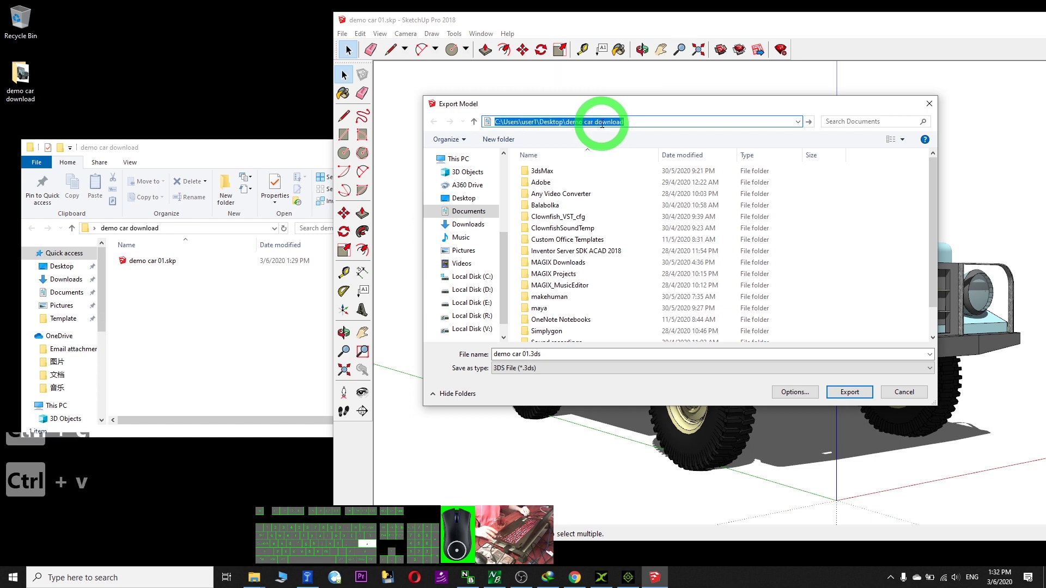
{"action": "key", "text": "Return"}
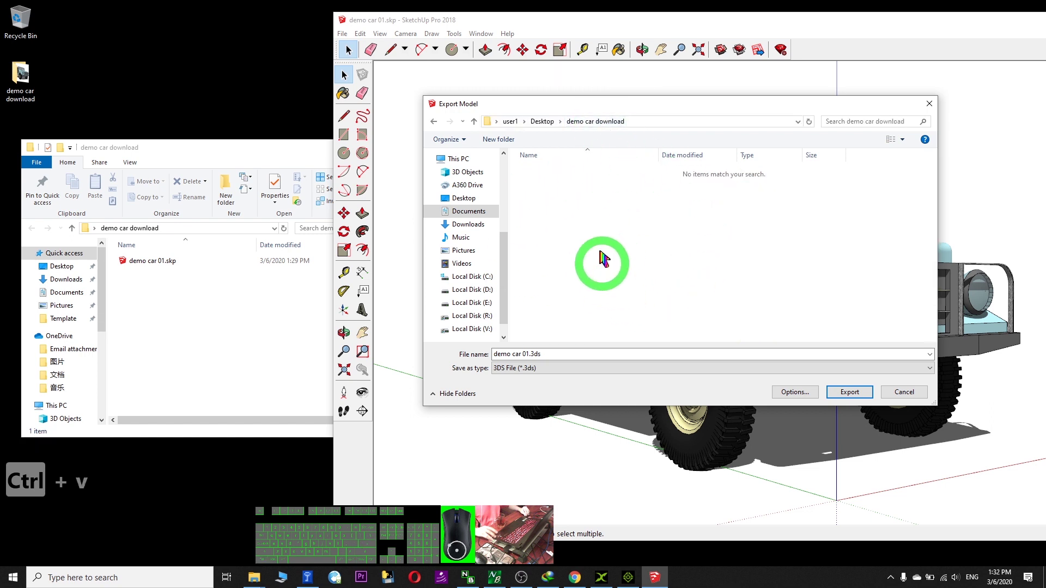
Step: Export the car as 3DS, accept the export results, and select demo car 01.3ds in the "demo car download" folder
{"action": "left_click", "coordinate": [849, 392]}
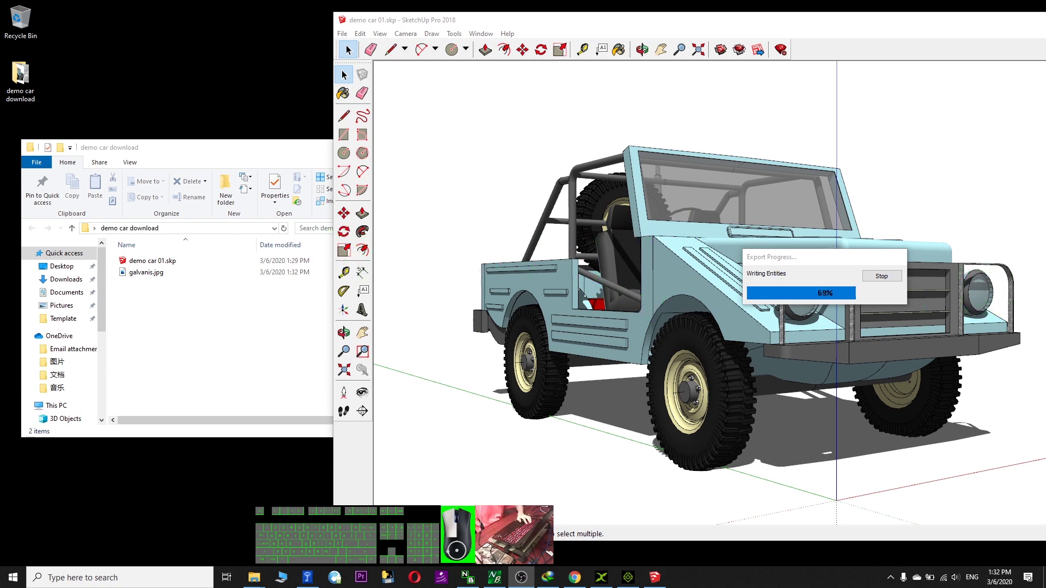
{"action": "left_click", "coordinate": [845, 319]}
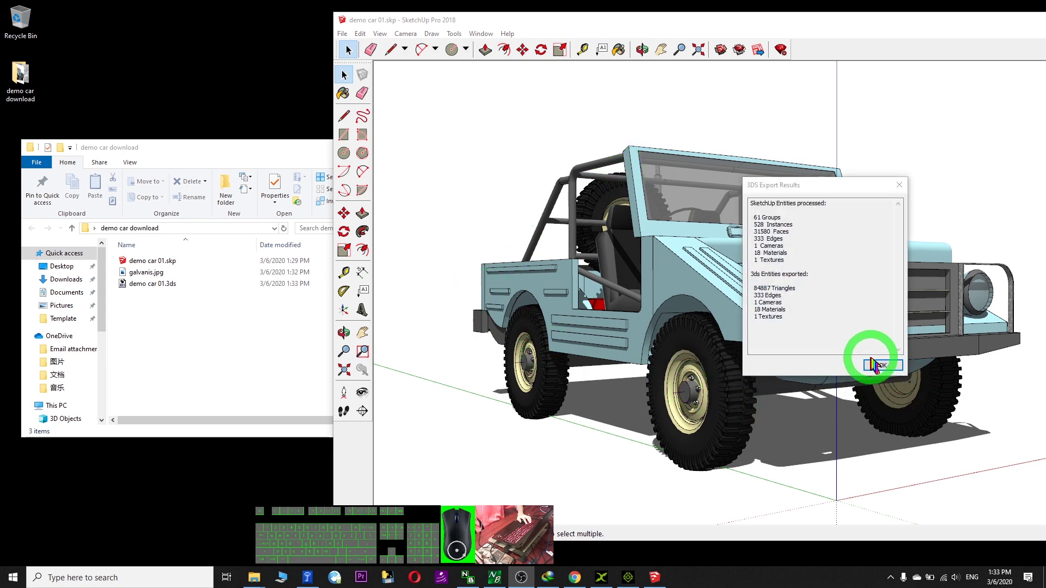
{"action": "left_click", "coordinate": [878, 364]}
{"action": "left_click", "coordinate": [196, 278]}
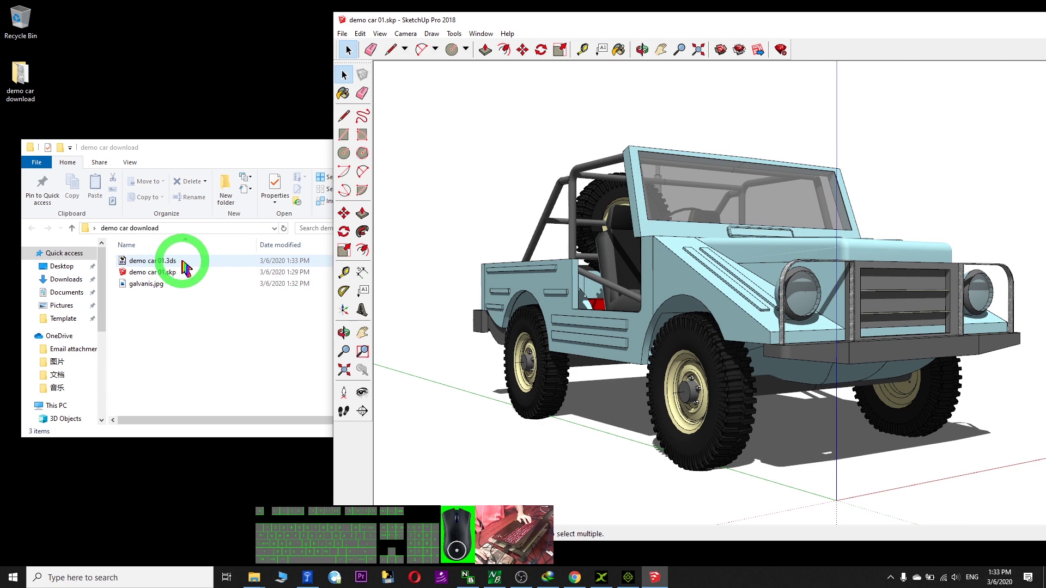
{"action": "left_click", "coordinate": [172, 261]}
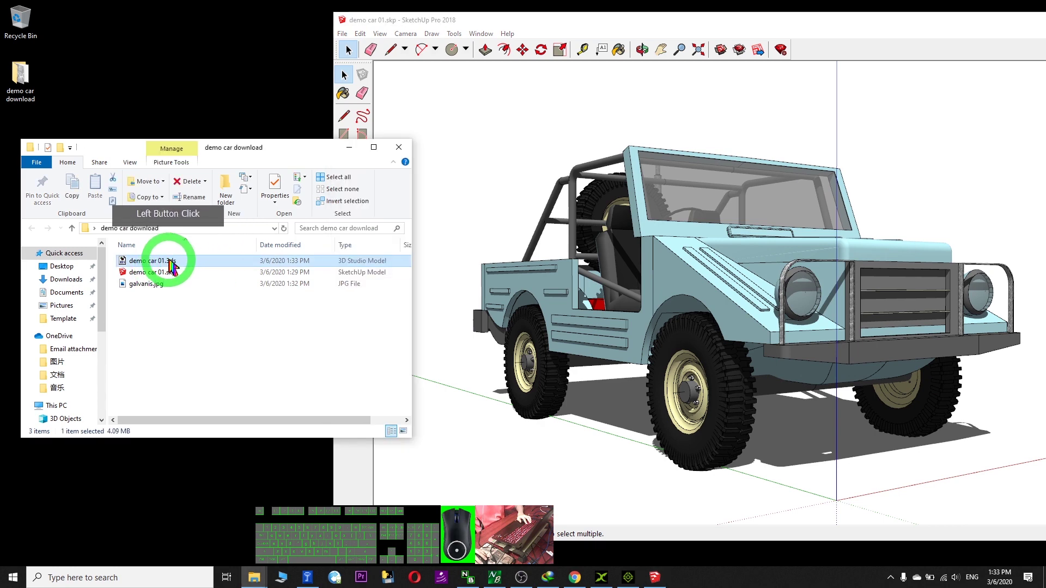
{"action": "left_click", "coordinate": [186, 321]}
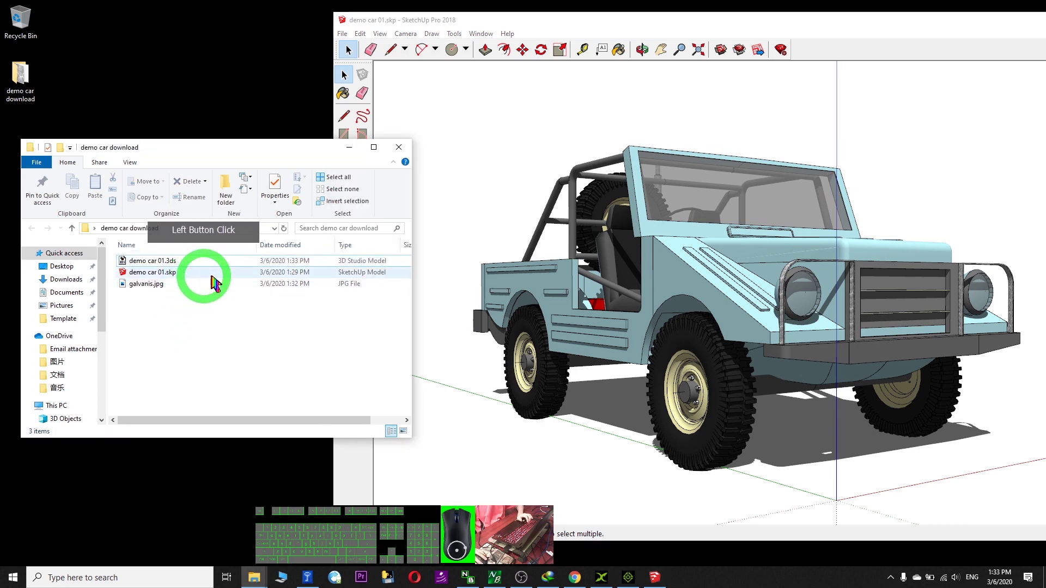
{"action": "left_click", "coordinate": [171, 262]}
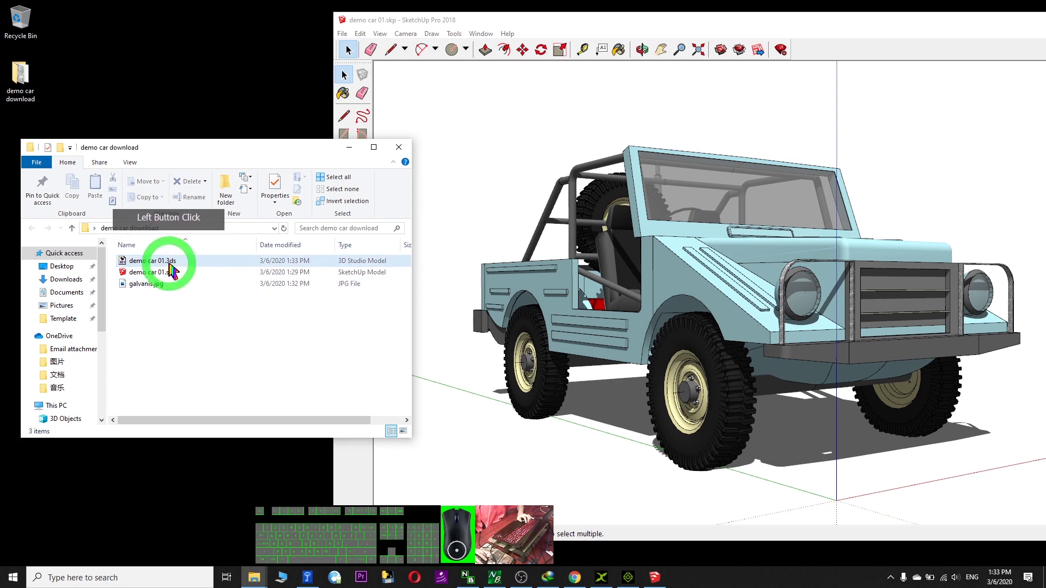
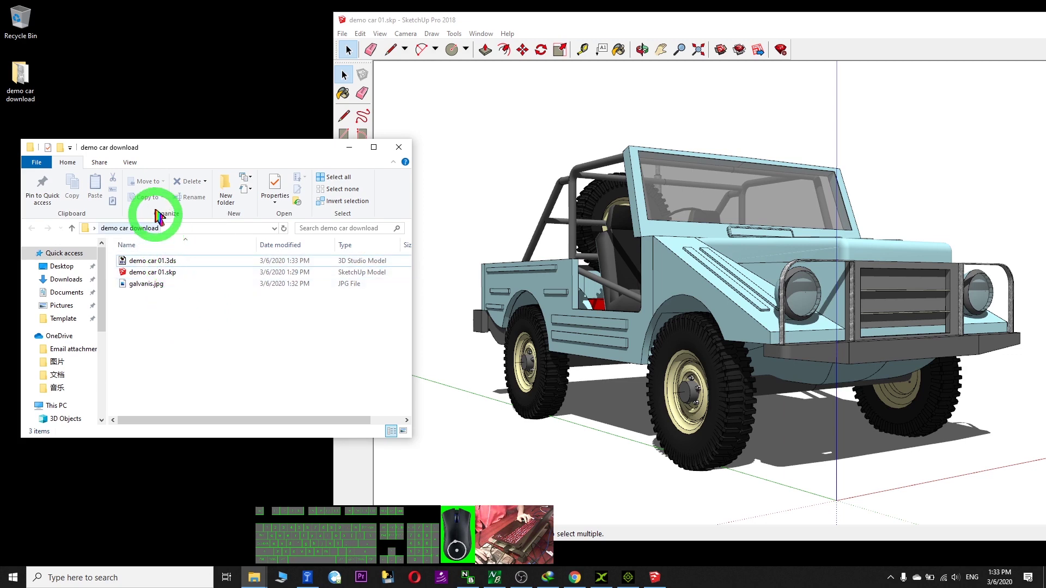
Step: Open the Folder Options view settings and enable "Hide extensions for known file types", applying the change
{"action": "left_click", "coordinate": [131, 166]}
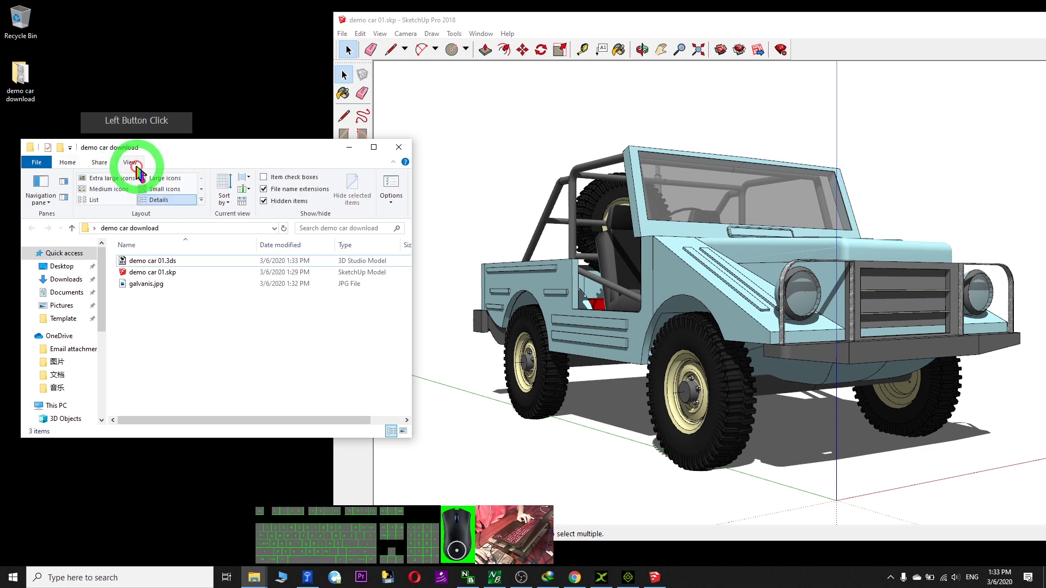
{"action": "left_click", "coordinate": [391, 186]}
{"action": "left_click_drag", "start_coordinate": [166, 253], "coordinate": [569, 230]}
{"action": "left_click", "coordinate": [478, 250]}
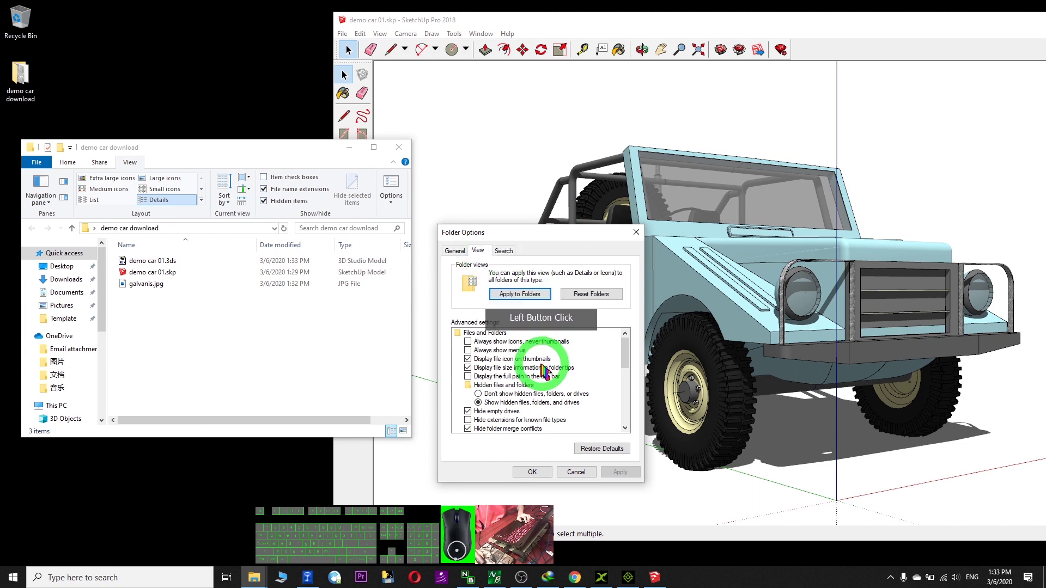
{"action": "scroll", "coordinate": [541, 362], "scroll_direction": "down", "scroll_amount": 1}
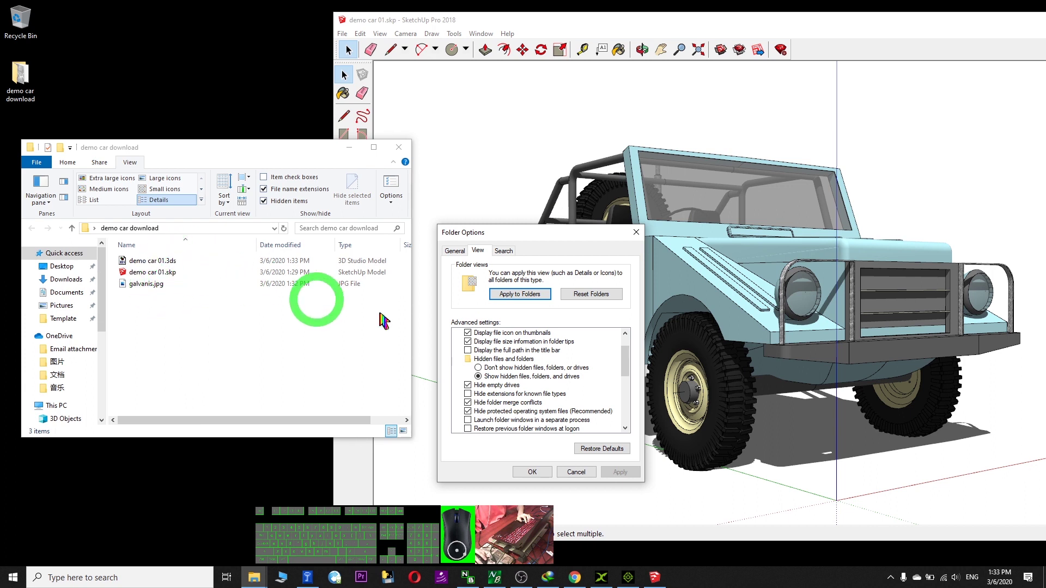
{"action": "left_click", "coordinate": [468, 393]}
{"action": "left_click", "coordinate": [619, 471]}
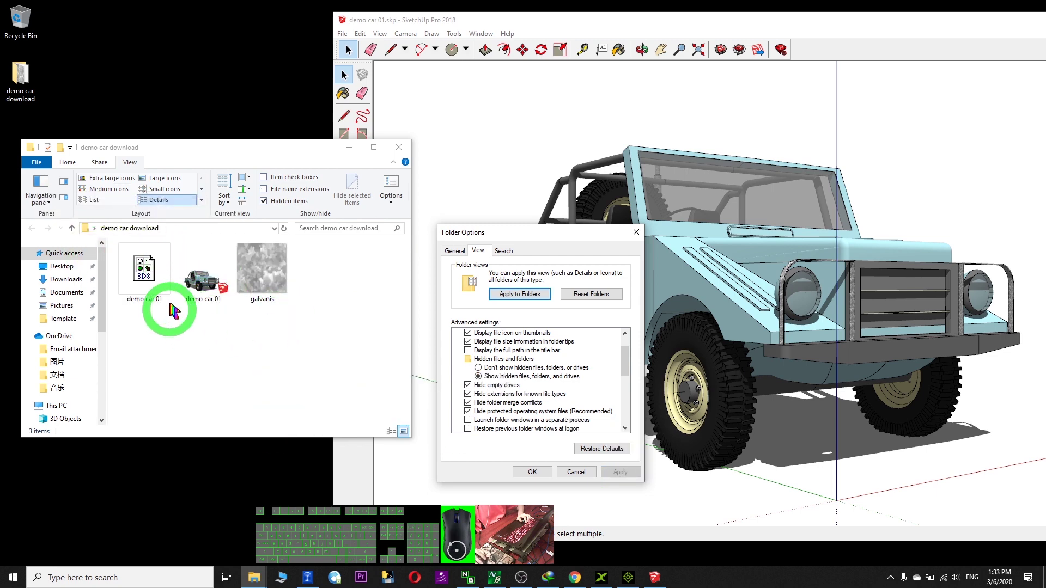
Step: Disable "Hide extensions for known file types", apply the change, and close Folder Options
{"action": "left_click", "coordinate": [468, 393]}
{"action": "left_click", "coordinate": [620, 472]}
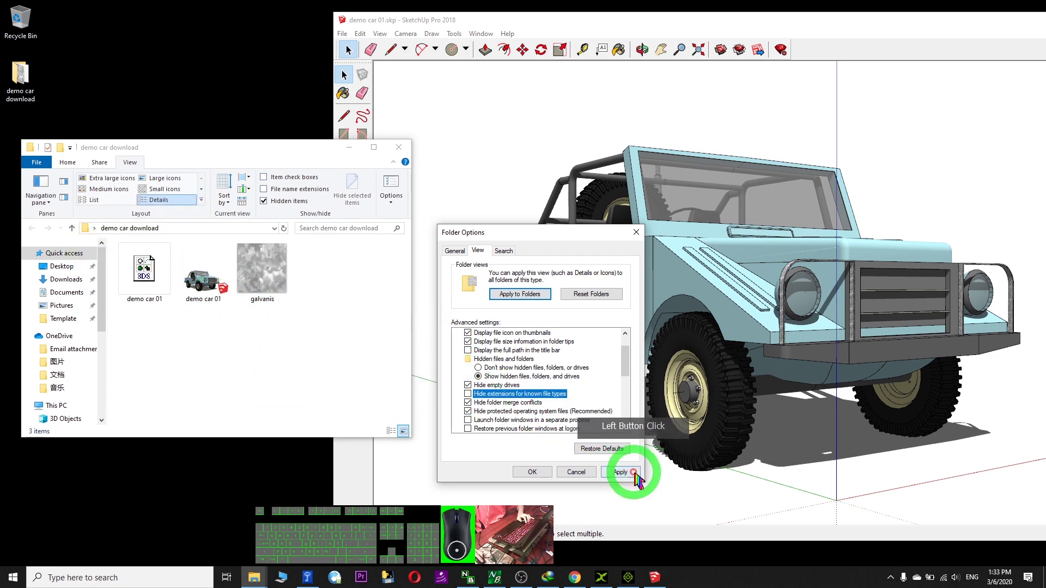
{"action": "left_click", "coordinate": [220, 360]}
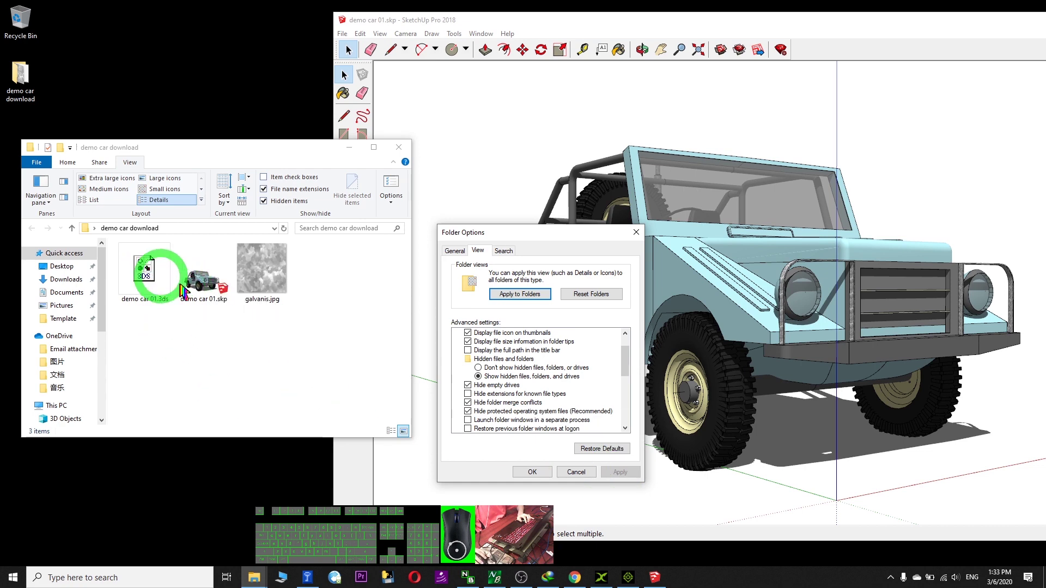
{"action": "right_click", "coordinate": [191, 319]}
{"action": "left_click", "coordinate": [583, 471]}
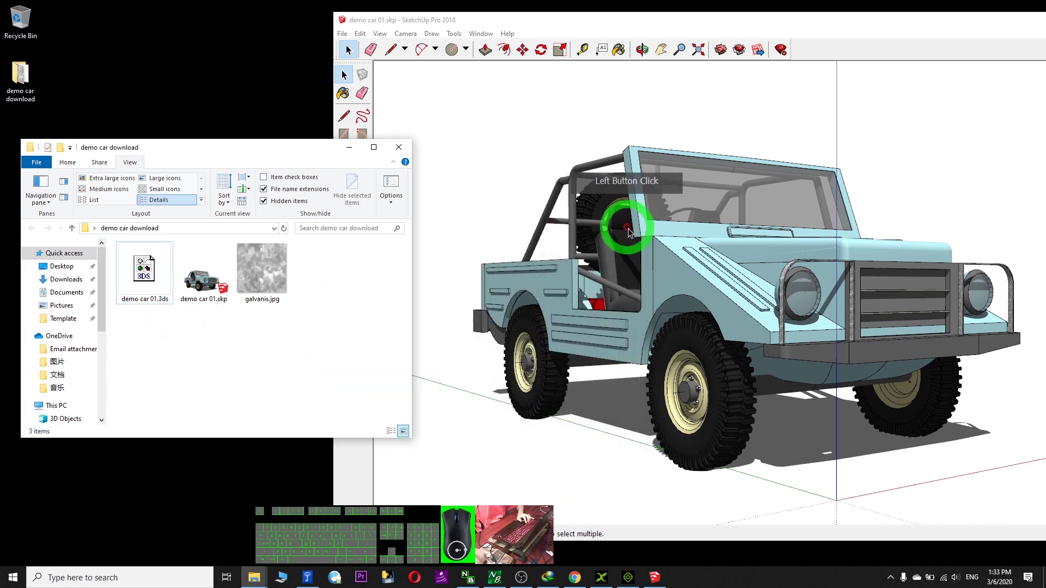
Step: Switch to iClone 3DXchange 7, shrink its window beside the folder, and import demo car 01.3ds from the folder
{"action": "left_click", "coordinate": [145, 283]}
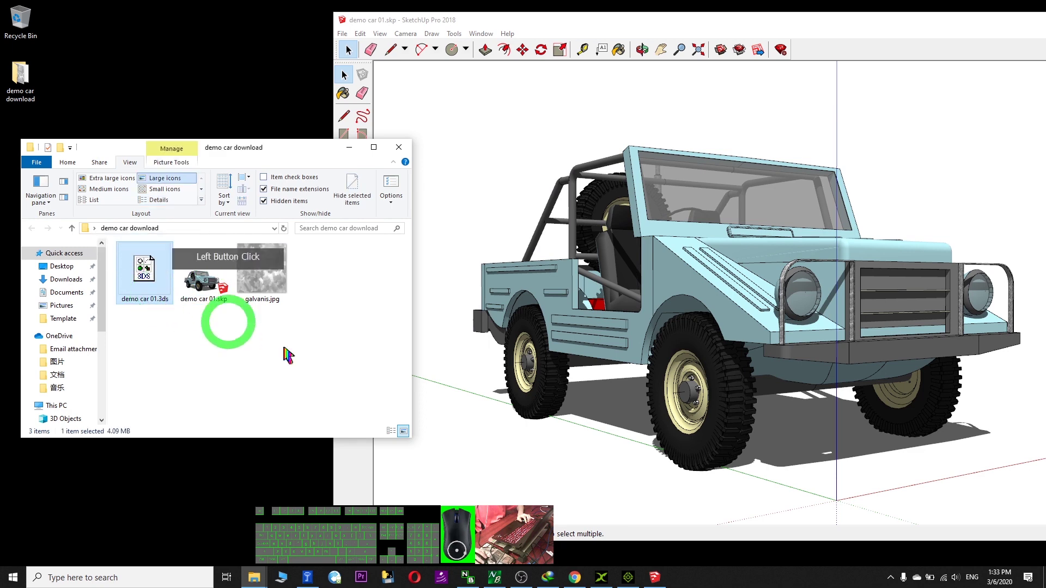
{"action": "mouse_move", "coordinate": [607, 578]}
{"action": "left_click", "coordinate": [579, 531]}
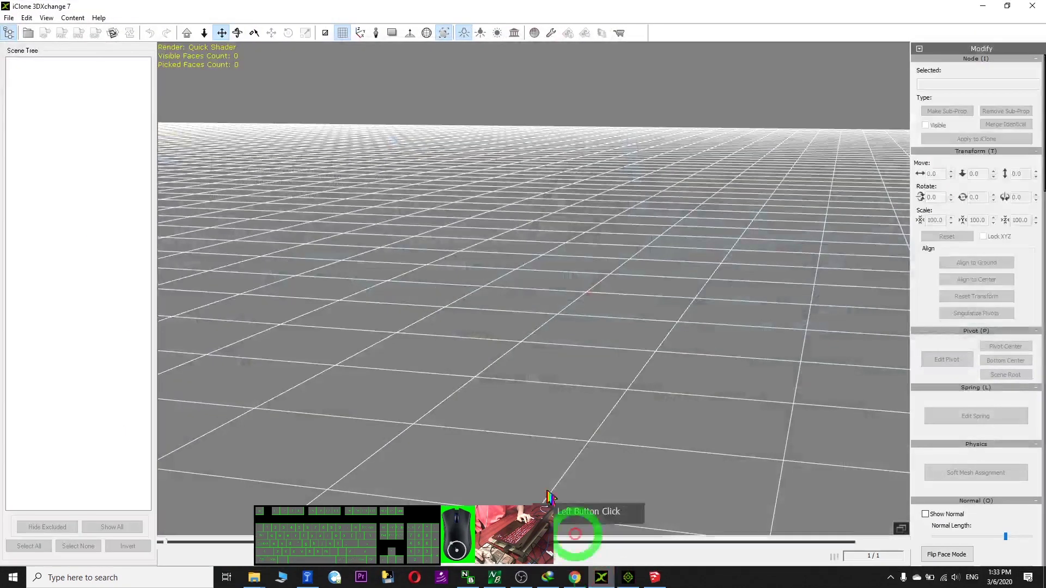
{"action": "left_click_drag", "start_coordinate": [457, 19], "coordinate": [602, 65]}
{"action": "left_click_drag", "start_coordinate": [157, 272], "coordinate": [623, 310]}
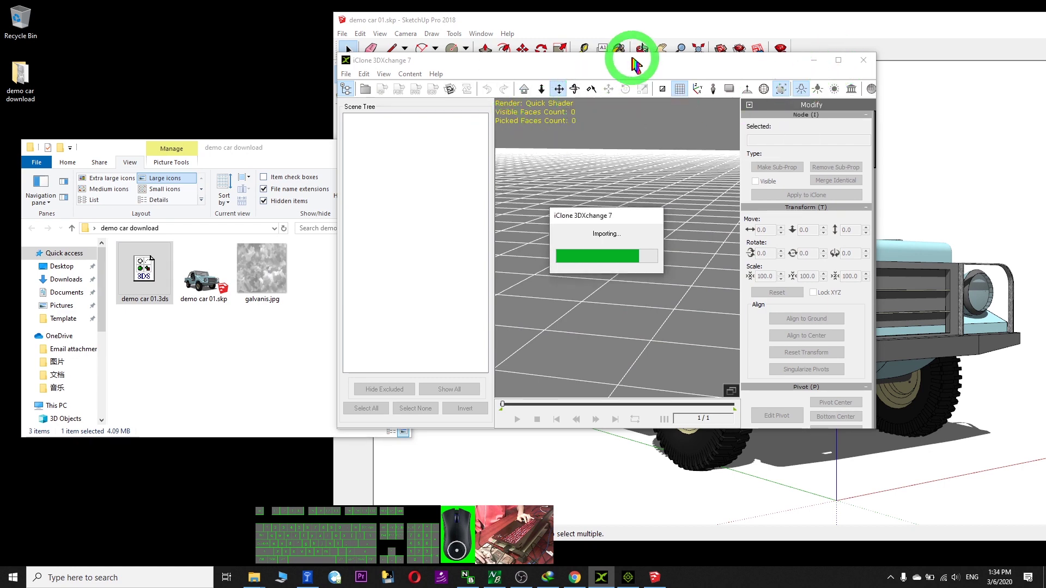
{"action": "left_click", "coordinate": [703, 273]}
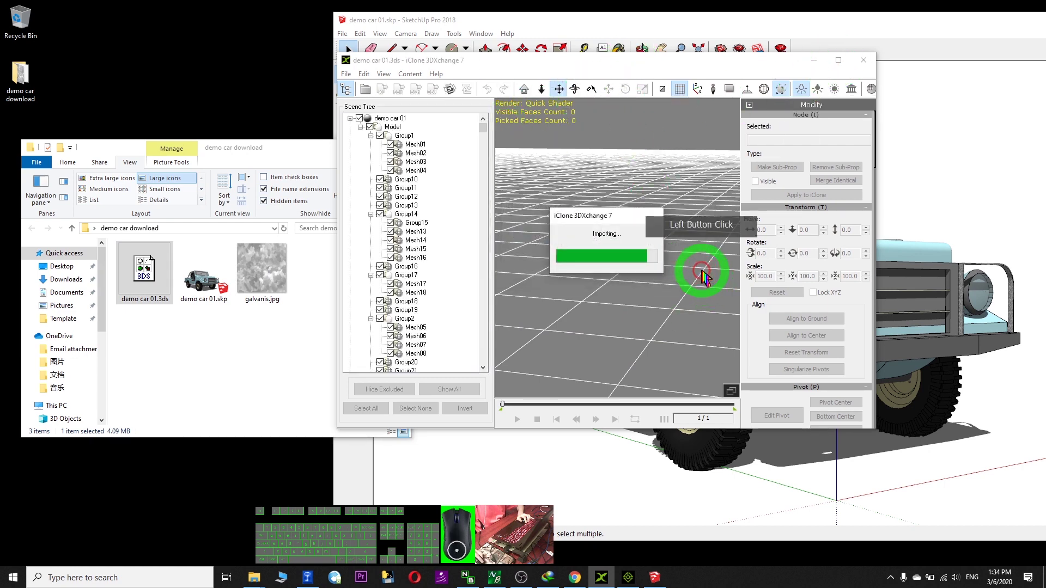
{"action": "left_click", "coordinate": [799, 88]}
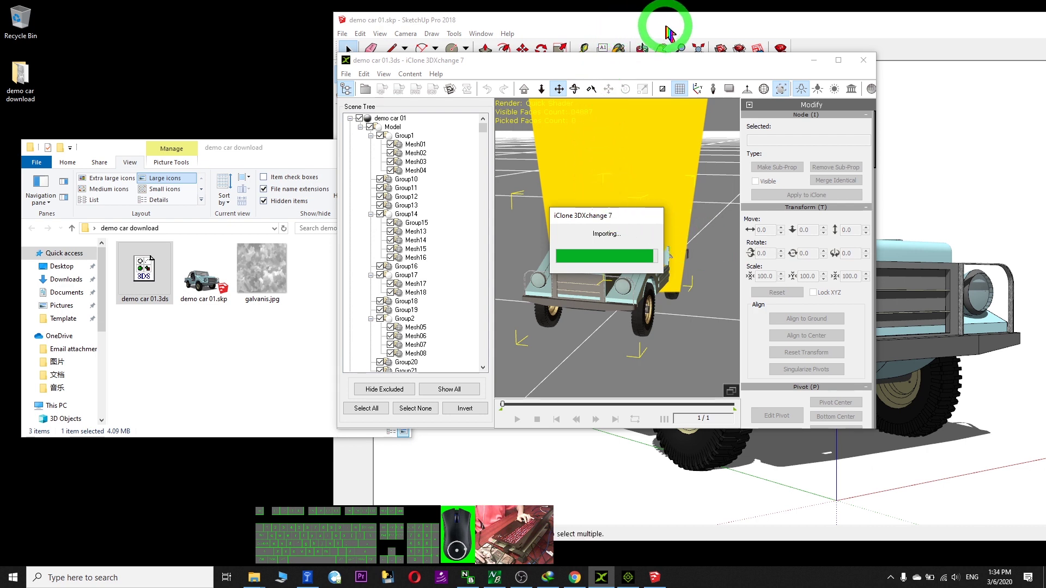
Step: Minimize the SketchUp window and maximize the iClone 3DXchange window
{"action": "mouse_move", "coordinate": [695, 24]}
{"action": "left_mouse_down"}
{"action": "mouse_move", "coordinate": [373, 24]}
{"action": "mouse_move", "coordinate": [398, 23]}
{"action": "left_mouse_up"}
{"action": "left_click", "coordinate": [954, 14]}
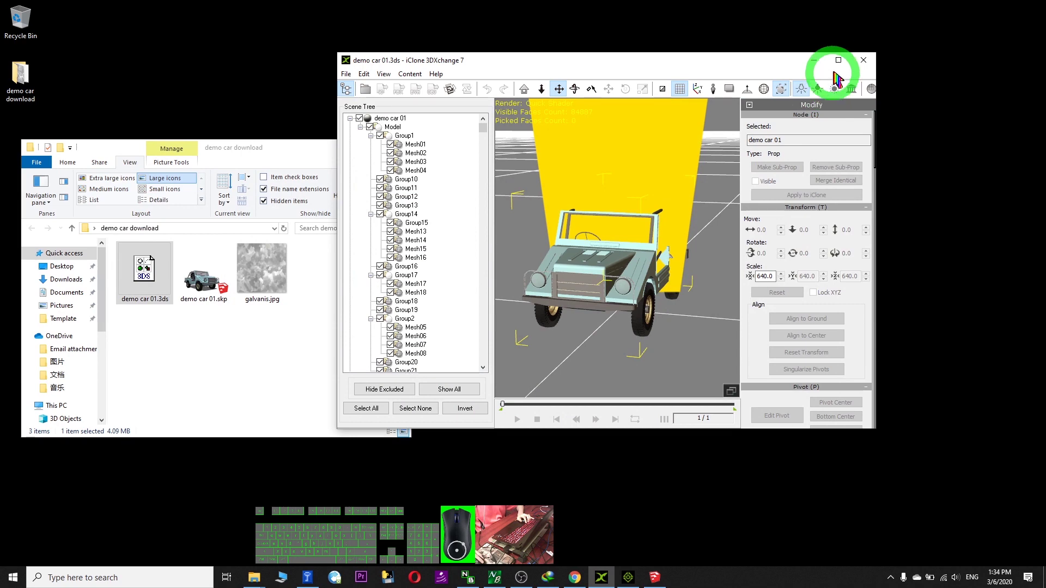
{"action": "left_click", "coordinate": [838, 60]}
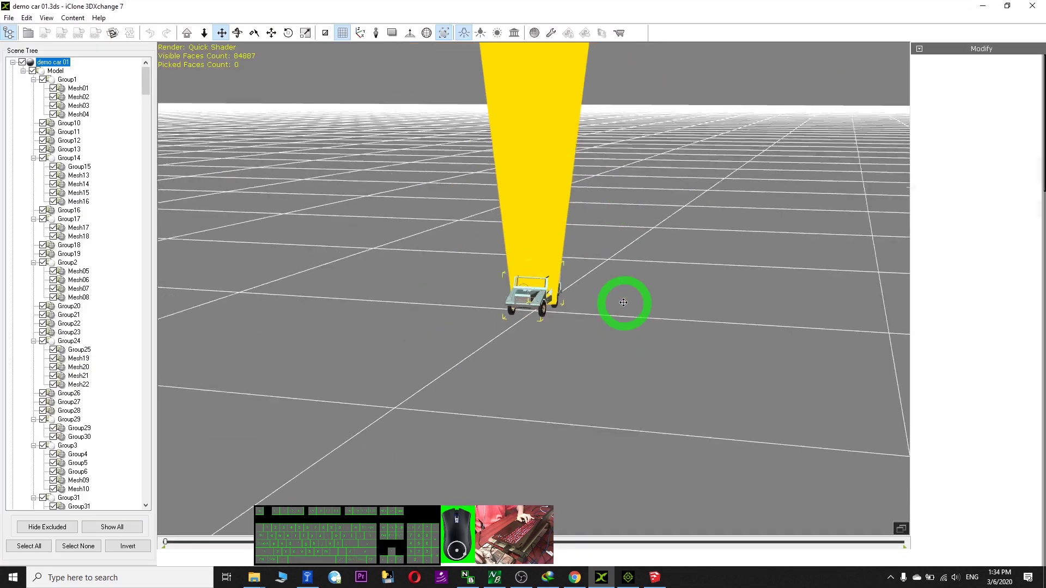
Step: Examine the imported car's size against the yellow dummy figure in the viewport
{"action": "scroll", "coordinate": [540, 319], "scroll_direction": "up", "scroll_amount": 3}
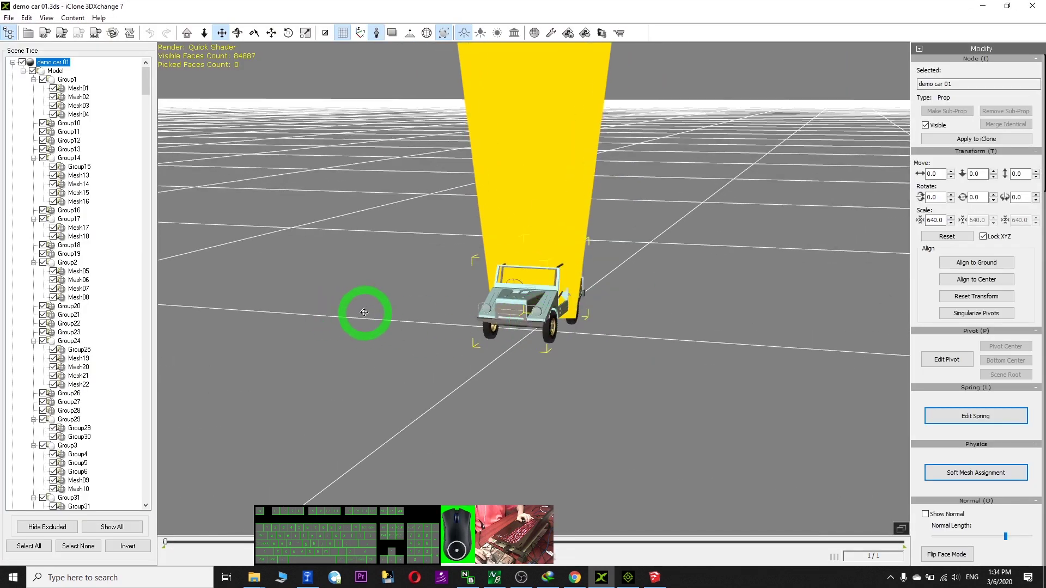
{"action": "left_click", "coordinate": [363, 311]}
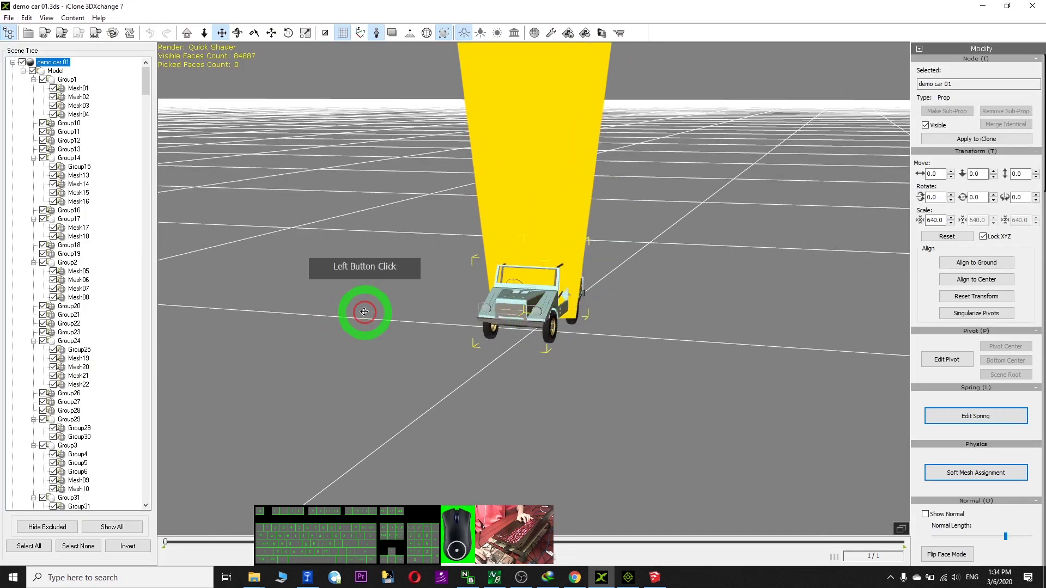
{"action": "left_click_drag", "start_coordinate": [404, 252], "coordinate": [681, 262]}
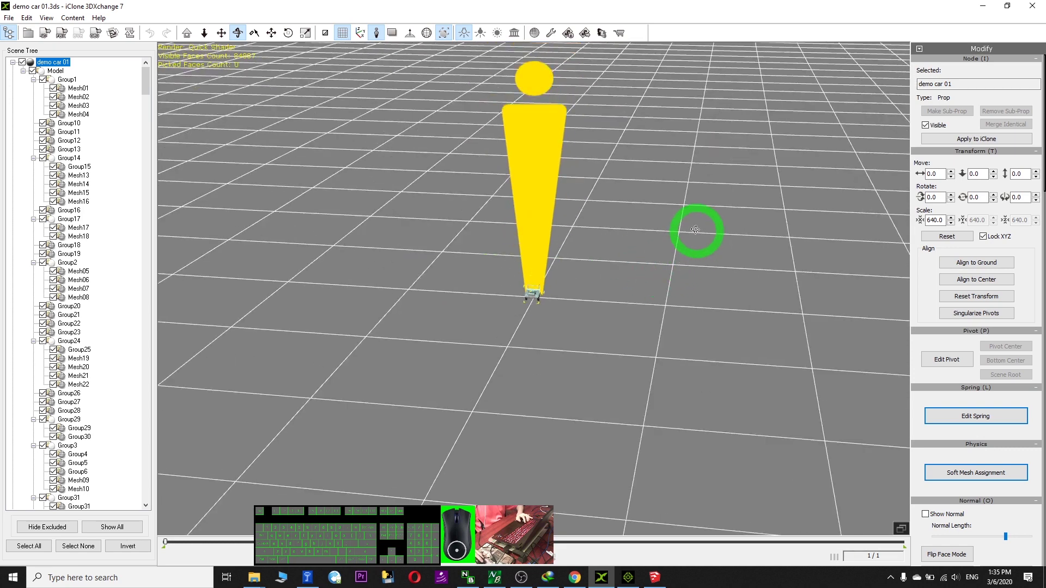
Step: Reset the imported car's transform and scale the car up uniformly to 839 beside the yellow dummy
{"action": "left_click_drag", "start_coordinate": [696, 229], "coordinate": [636, 289]}
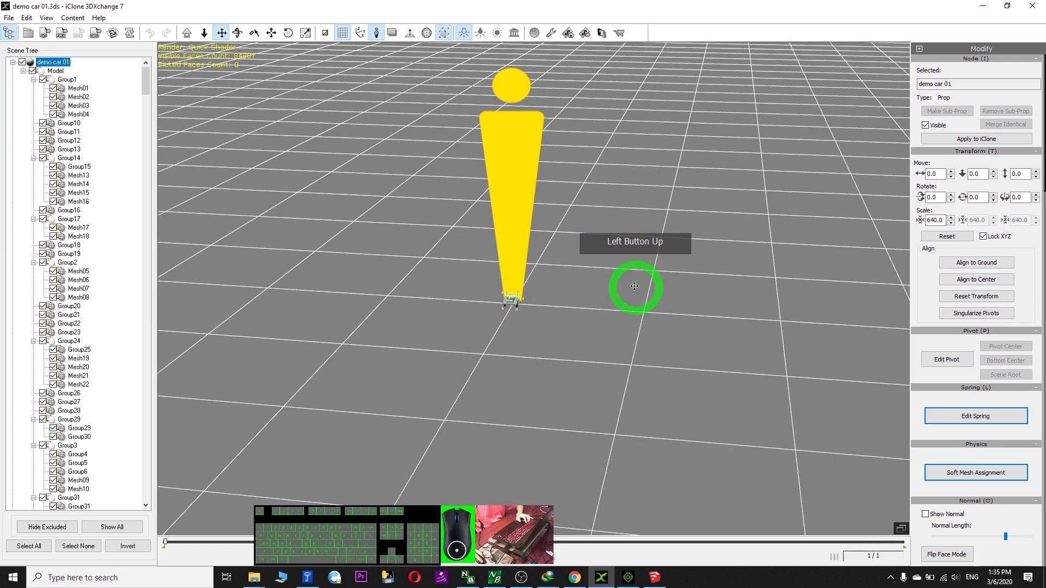
{"action": "scroll", "coordinate": [560, 272], "scroll_direction": "up", "scroll_amount": 5}
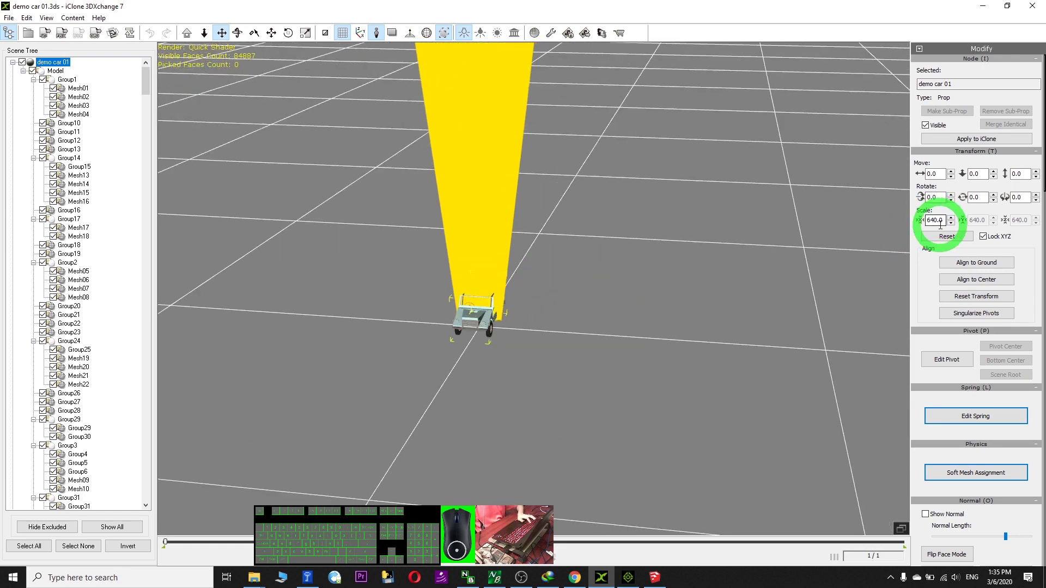
{"action": "left_click", "coordinate": [966, 298]}
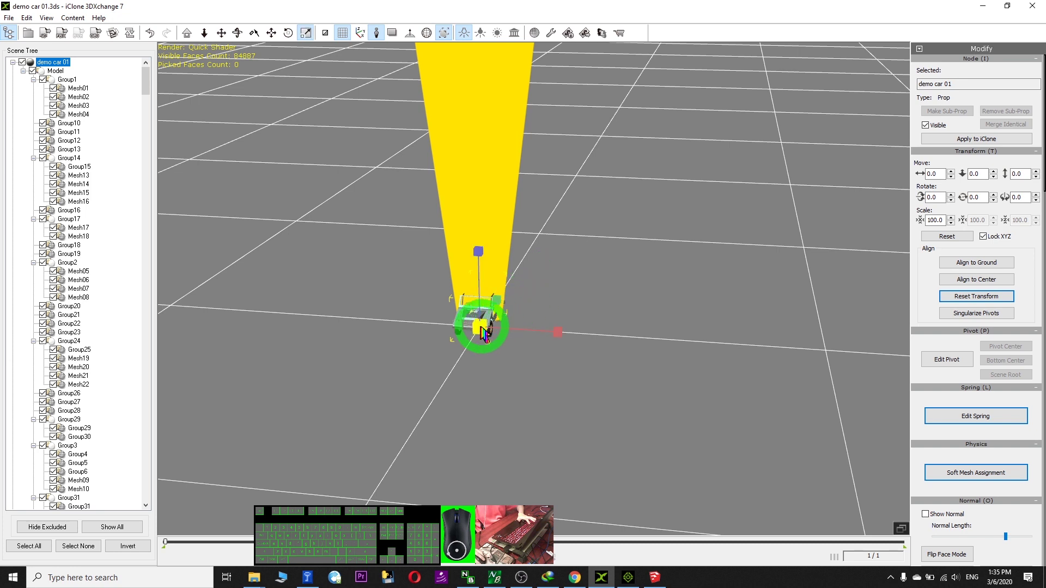
{"action": "left_click", "coordinate": [484, 332]}
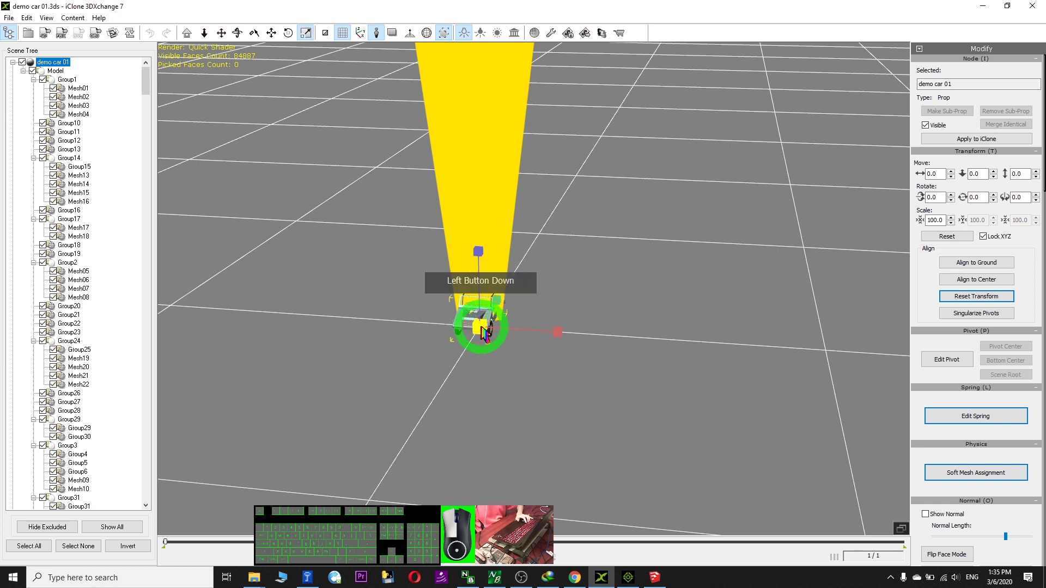
{"action": "left_click_drag", "start_coordinate": [486, 330], "coordinate": [653, 215]}
{"action": "scroll", "coordinate": [654, 215], "scroll_direction": "down", "scroll_amount": 5}
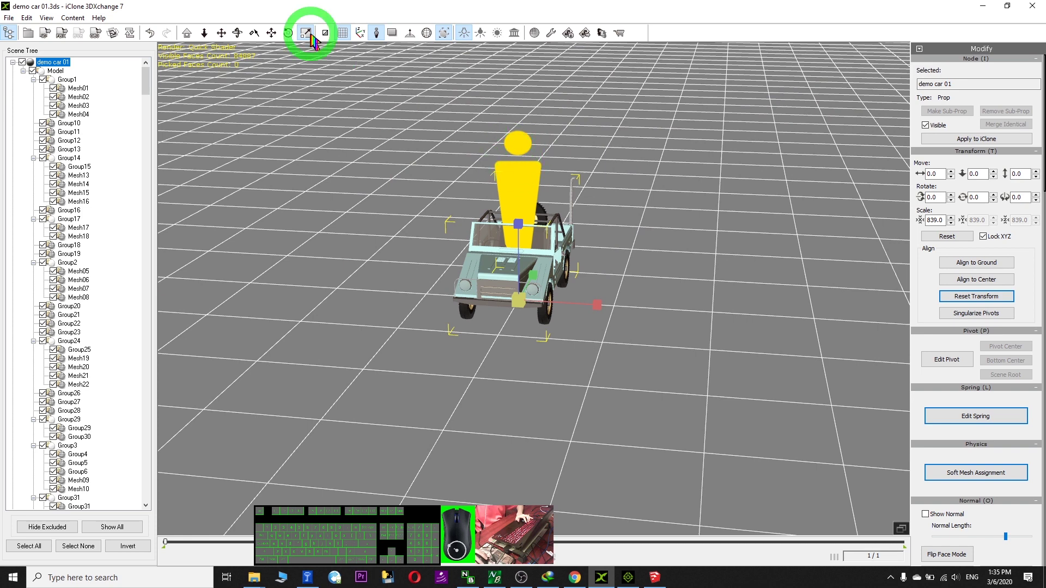
Step: Examine the enlarged car's proportions against the yellow dummy from the front and side
{"action": "left_click", "coordinate": [376, 34]}
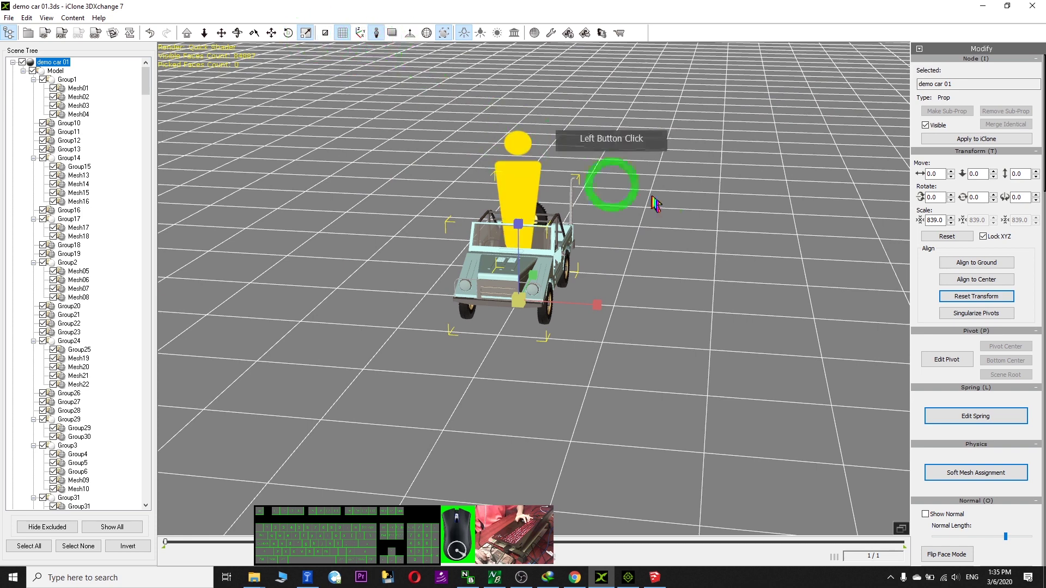
{"action": "scroll", "coordinate": [701, 205], "scroll_direction": "up", "scroll_amount": 3}
{"action": "left_click", "coordinate": [397, 194]}
{"action": "left_click", "coordinate": [604, 225]}
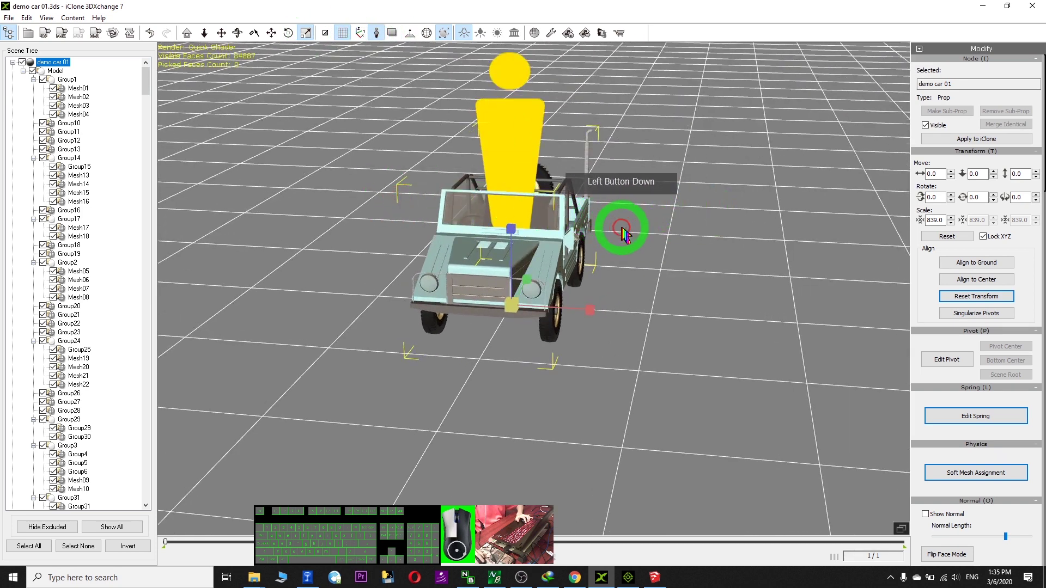
{"action": "left_click", "coordinate": [611, 245]}
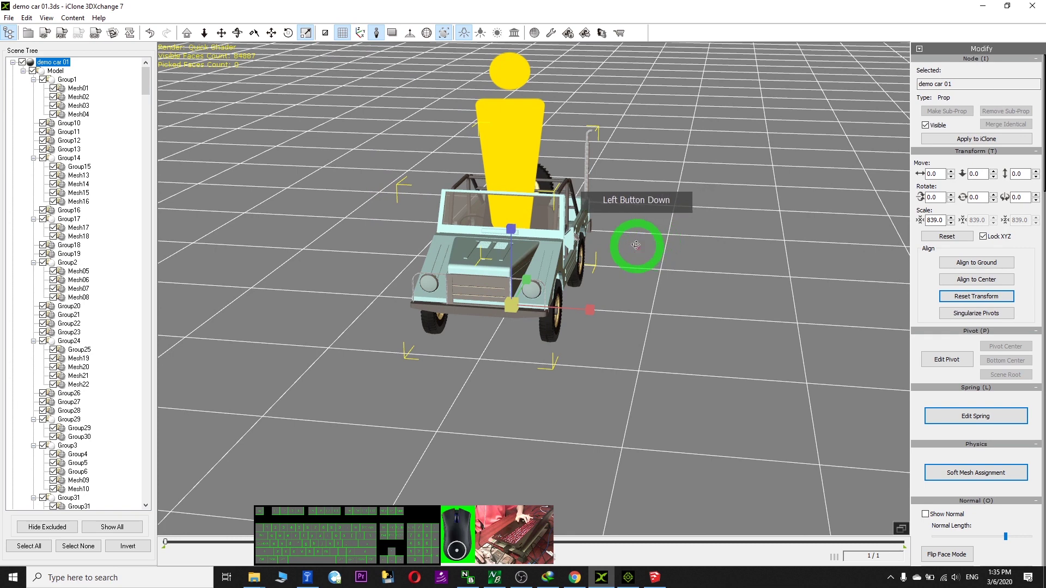
{"action": "left_click", "coordinate": [679, 237]}
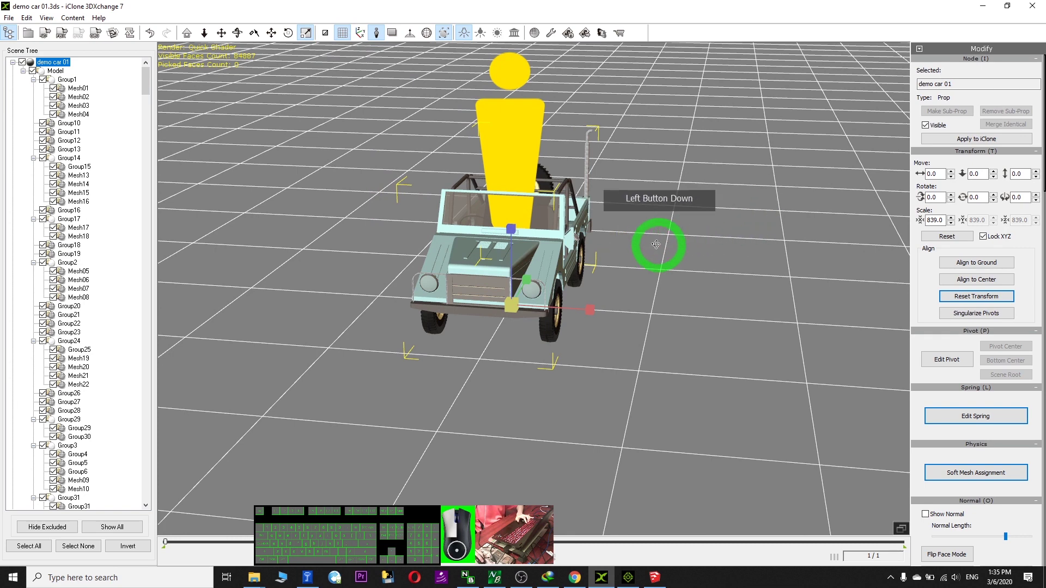
{"action": "left_click_drag", "start_coordinate": [670, 248], "coordinate": [434, 336]}
{"action": "left_click_drag", "start_coordinate": [578, 156], "coordinate": [627, 323]}
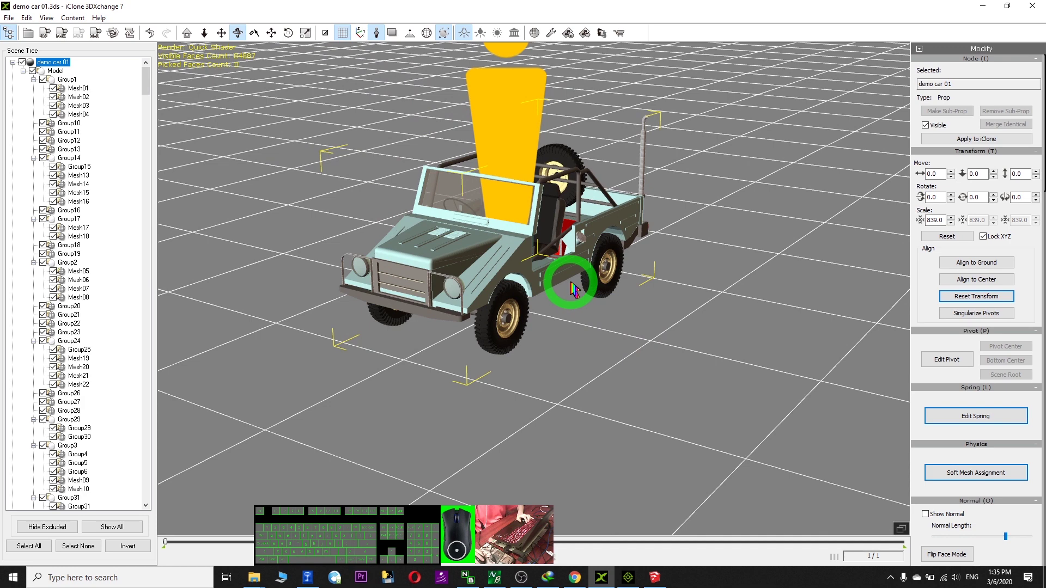
Step: Scale the car up uniformly to 1228 so it suits the dummy's height
{"action": "key", "text": "r"}
{"action": "scroll", "coordinate": [574, 290], "scroll_direction": "down", "scroll_amount": 2}
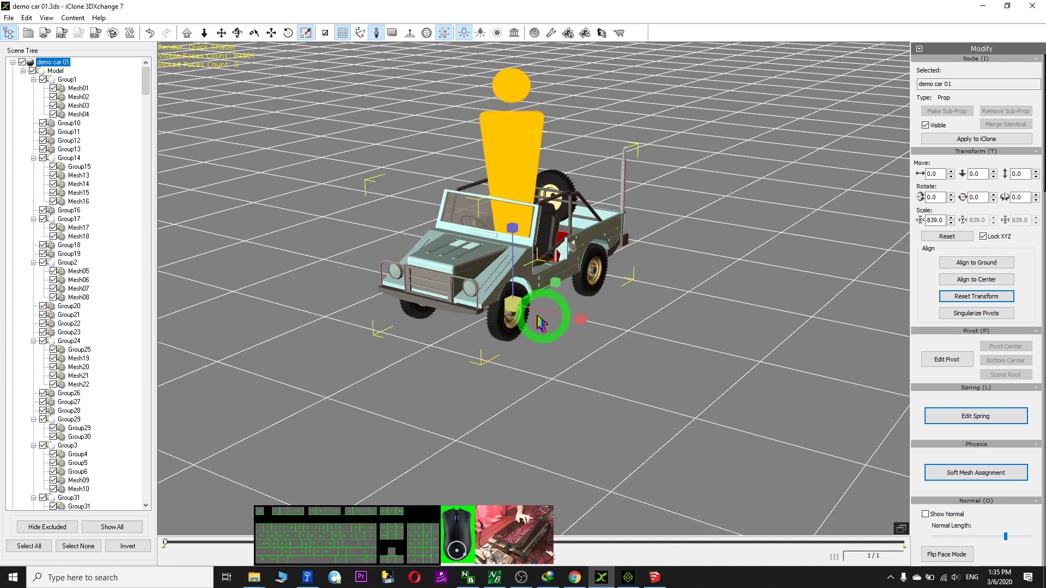
{"action": "left_click_drag", "start_coordinate": [514, 304], "coordinate": [760, 187]}
{"action": "left_click", "coordinate": [795, 217]}
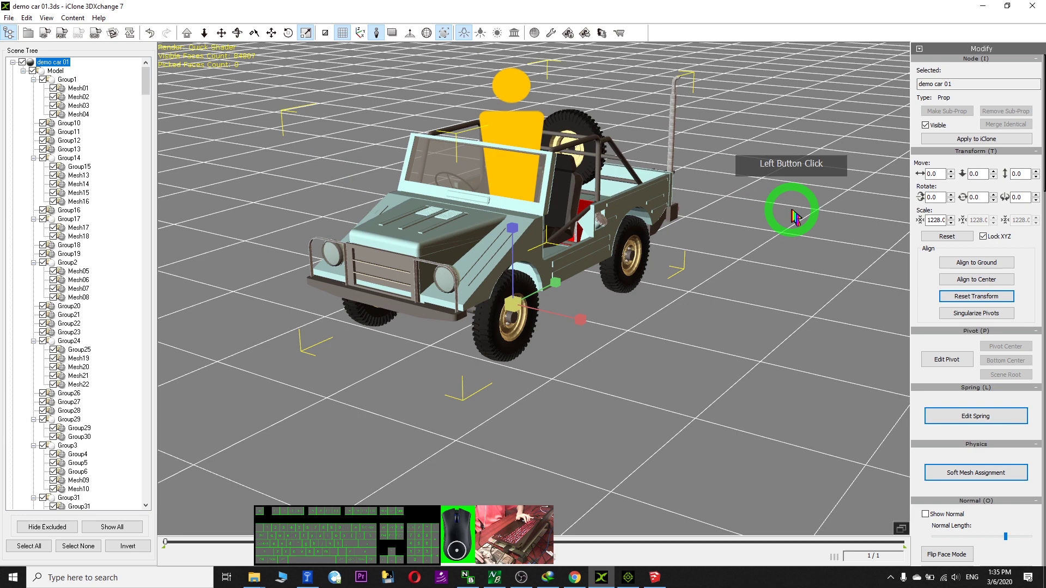
Step: Reset the car's transform at its new size and align the car to the center and the ground
{"action": "left_click", "coordinate": [969, 299]}
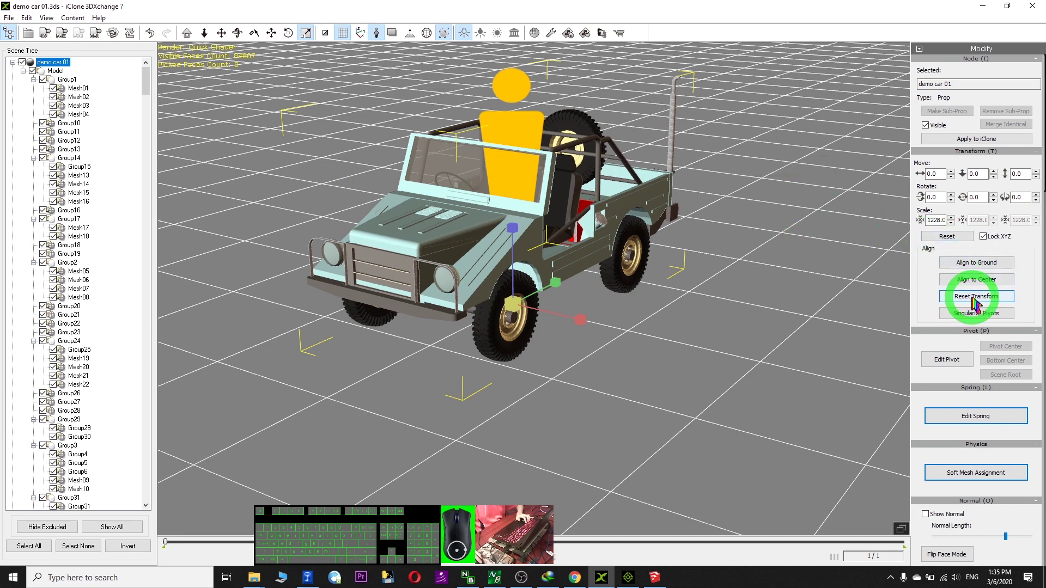
{"action": "left_click", "coordinate": [968, 299]}
{"action": "left_click", "coordinate": [967, 279]}
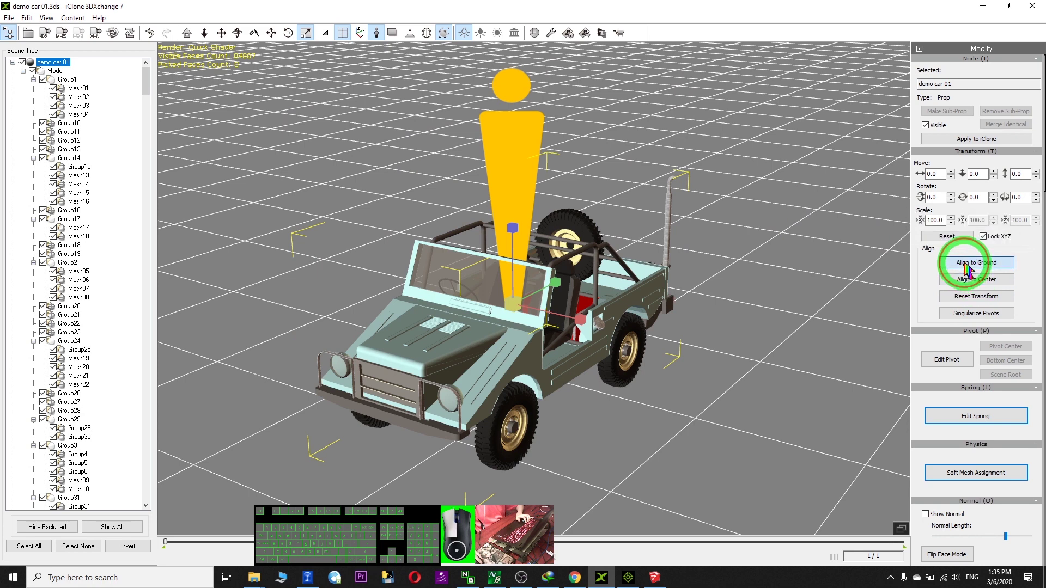
{"action": "left_click", "coordinate": [965, 264]}
{"action": "left_click", "coordinate": [980, 299]}
Step: Send the aligned car to iClone with Apply to iClone and switch to the iClone 7 window
{"action": "left_click_drag", "start_coordinate": [722, 266], "coordinate": [723, 288]}
{"action": "scroll", "coordinate": [722, 288], "scroll_direction": "up", "scroll_amount": 3}
{"action": "scroll", "coordinate": [756, 261], "scroll_direction": "down", "scroll_amount": 3}
{"action": "left_click_drag", "start_coordinate": [679, 259], "coordinate": [524, 157]}
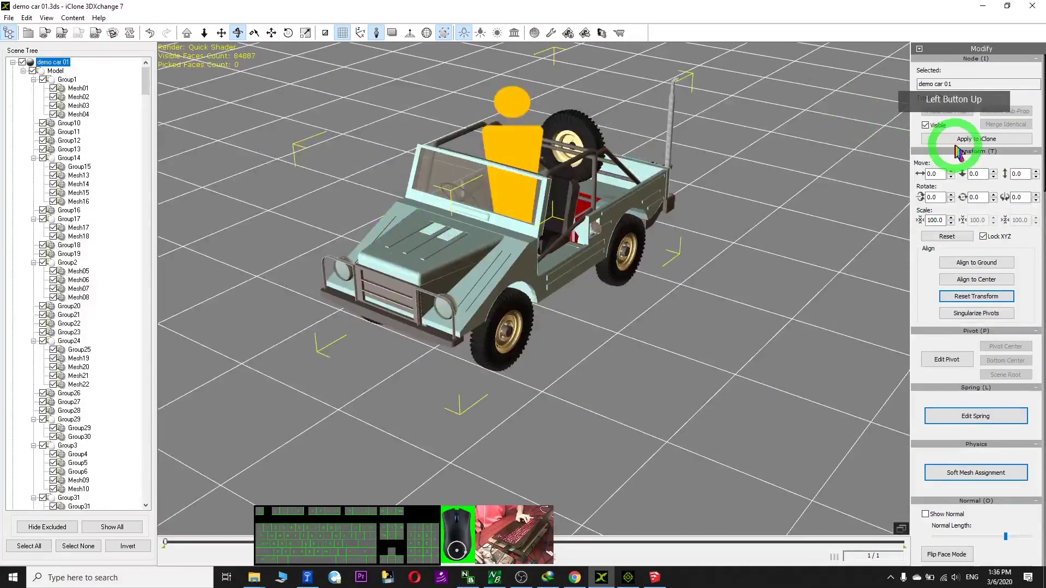
{"action": "left_click", "coordinate": [957, 138]}
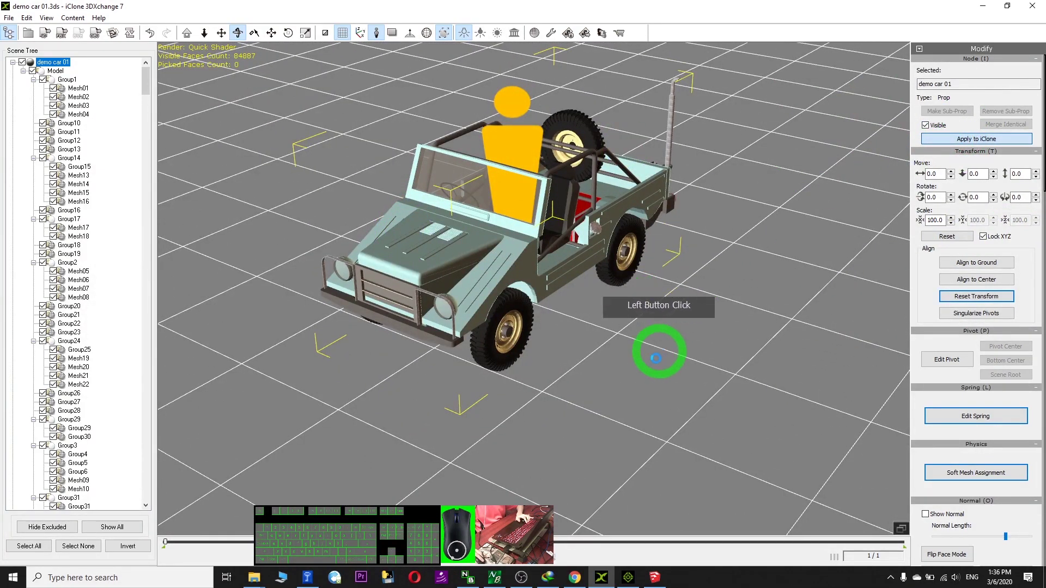
{"action": "left_click", "coordinate": [627, 577]}
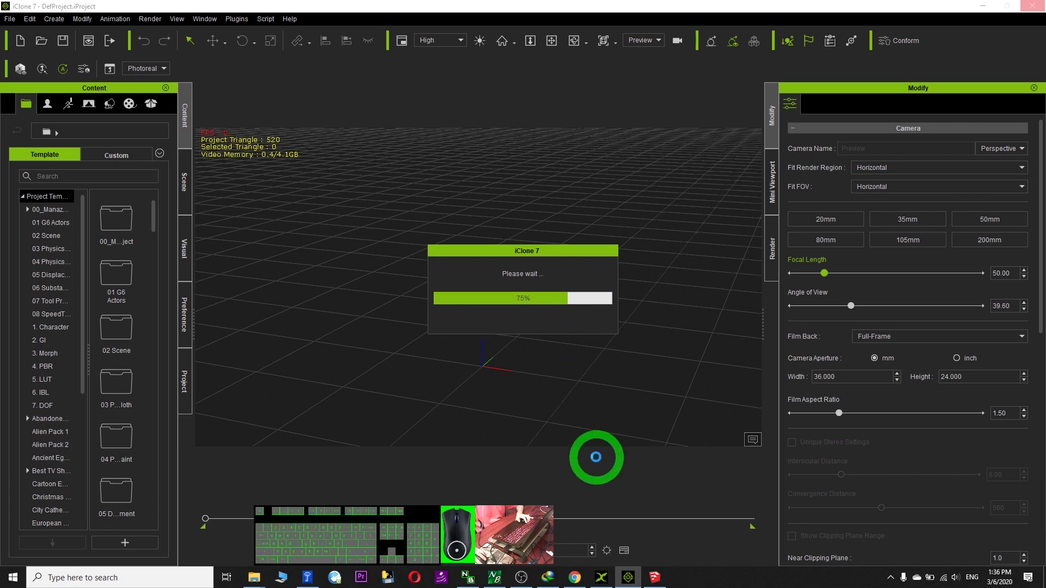
{"action": "left_click", "coordinate": [603, 581]}
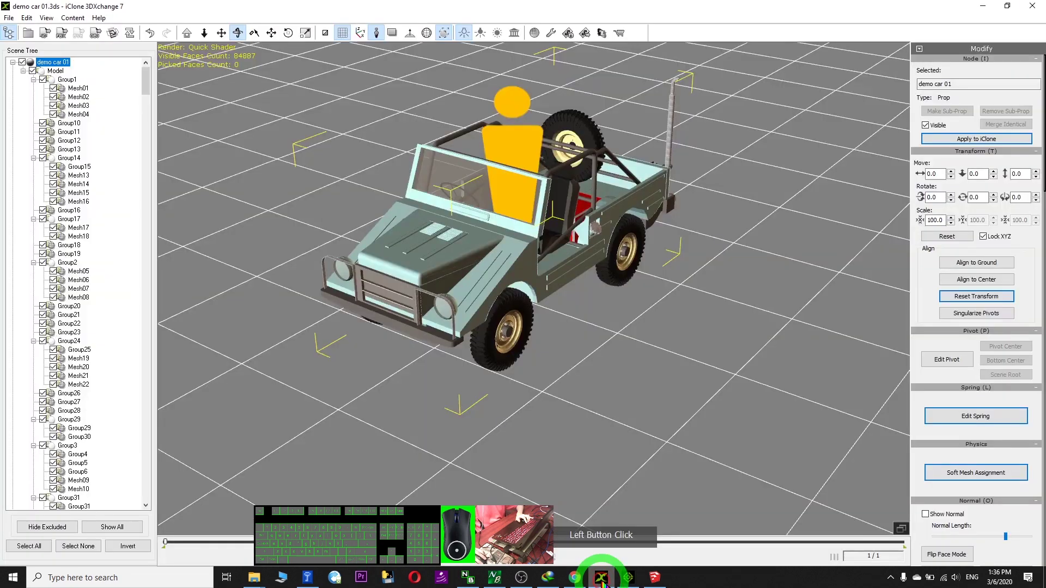
{"action": "left_click", "coordinate": [628, 577]}
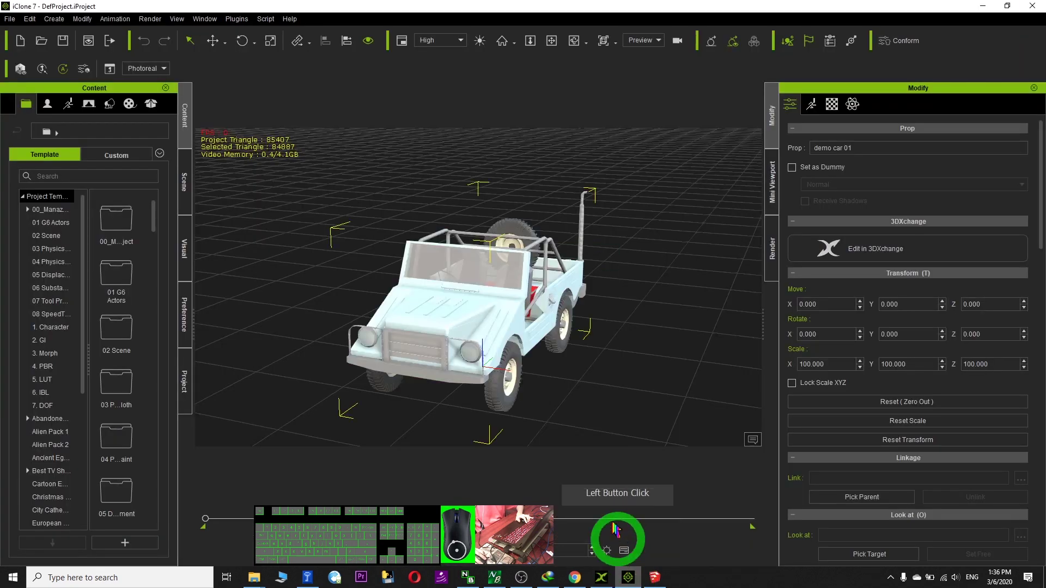
Step: Inspect the transferred car in iClone and look through its list of mesh materials
{"action": "scroll", "coordinate": [582, 358], "scroll_direction": "up", "scroll_amount": 2}
{"action": "left_click_drag", "start_coordinate": [620, 362], "coordinate": [521, 350]}
{"action": "key", "text": "x"}
{"action": "left_click", "coordinate": [831, 104]}
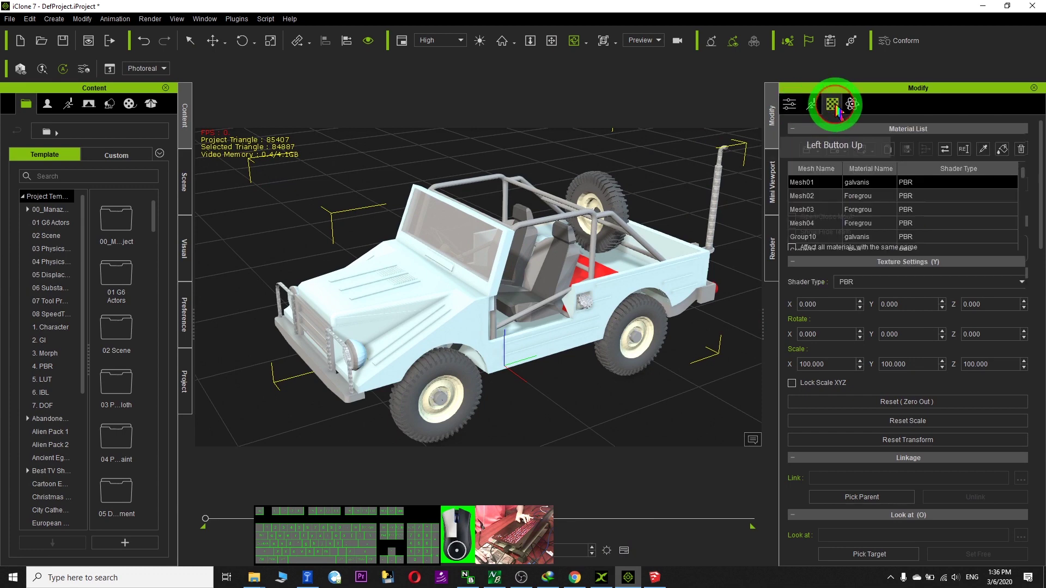
{"action": "left_click_drag", "start_coordinate": [1037, 201], "coordinate": [835, 202]}
{"action": "scroll", "coordinate": [835, 202], "scroll_direction": "down", "scroll_amount": 5}
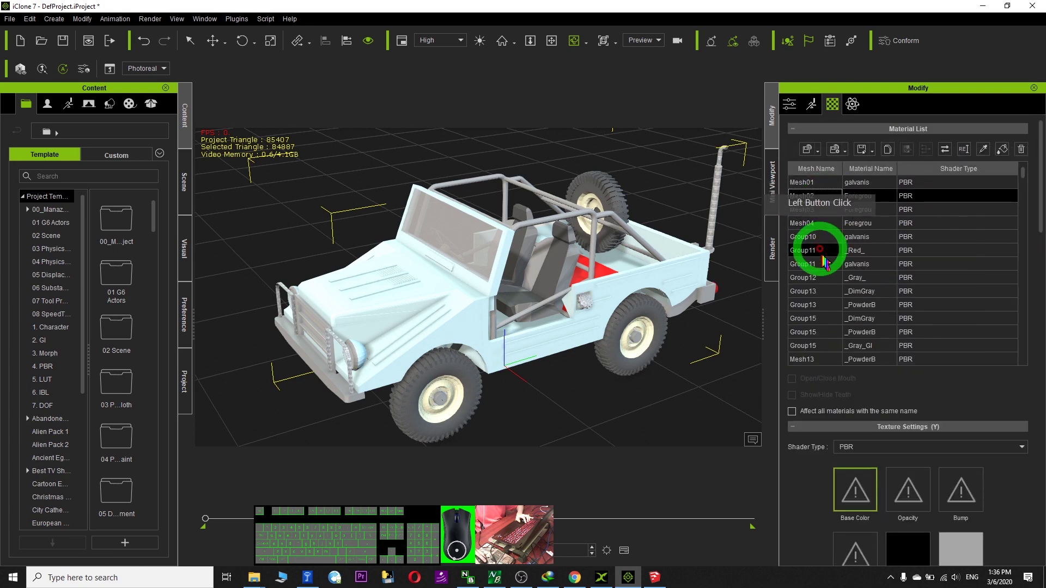
{"action": "left_click", "coordinate": [856, 263]}
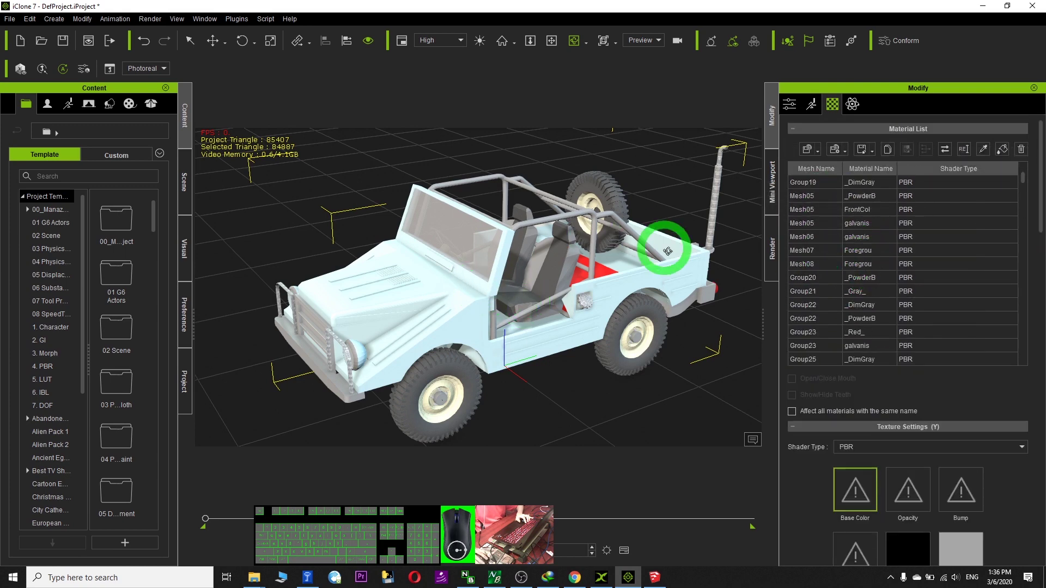
Step: Compare the car's appearance in 3DXchange with its appearance in the iClone viewport
{"action": "left_click", "coordinate": [602, 578]}
{"action": "double_click", "coordinate": [518, 392]}
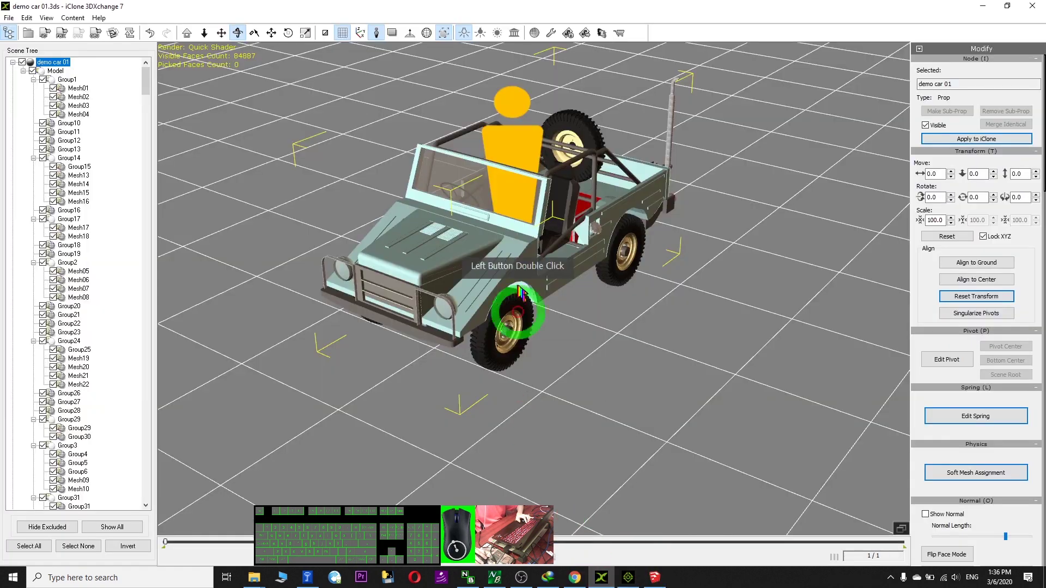
{"action": "scroll", "coordinate": [610, 479], "scroll_direction": "up", "scroll_amount": 3}
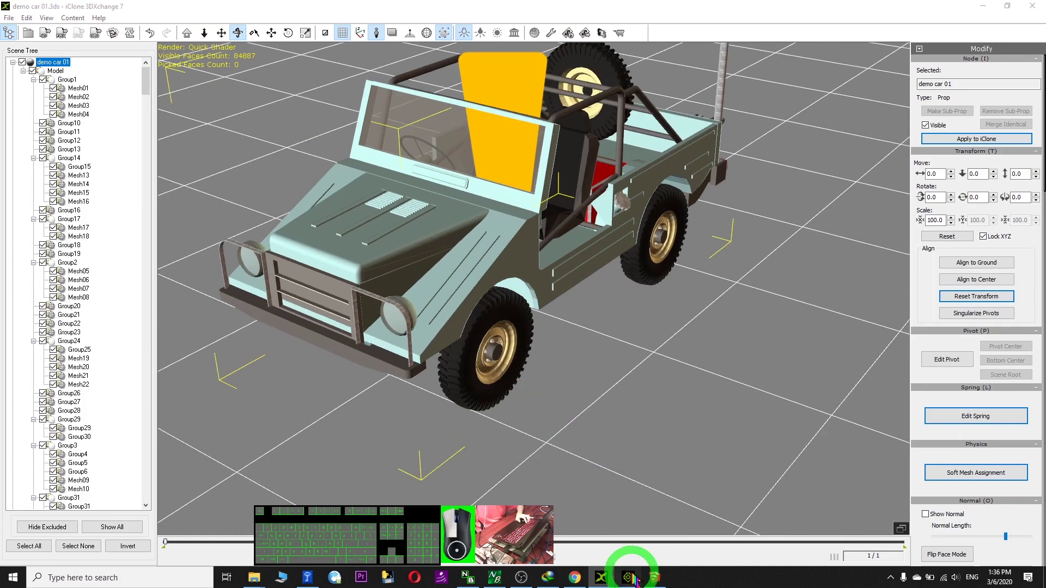
{"action": "left_click", "coordinate": [628, 577]}
{"action": "left_click", "coordinate": [443, 322]}
{"action": "left_click_drag", "start_coordinate": [443, 321], "coordinate": [579, 290]}
{"action": "scroll", "coordinate": [561, 298], "scroll_direction": "up", "scroll_amount": 2}
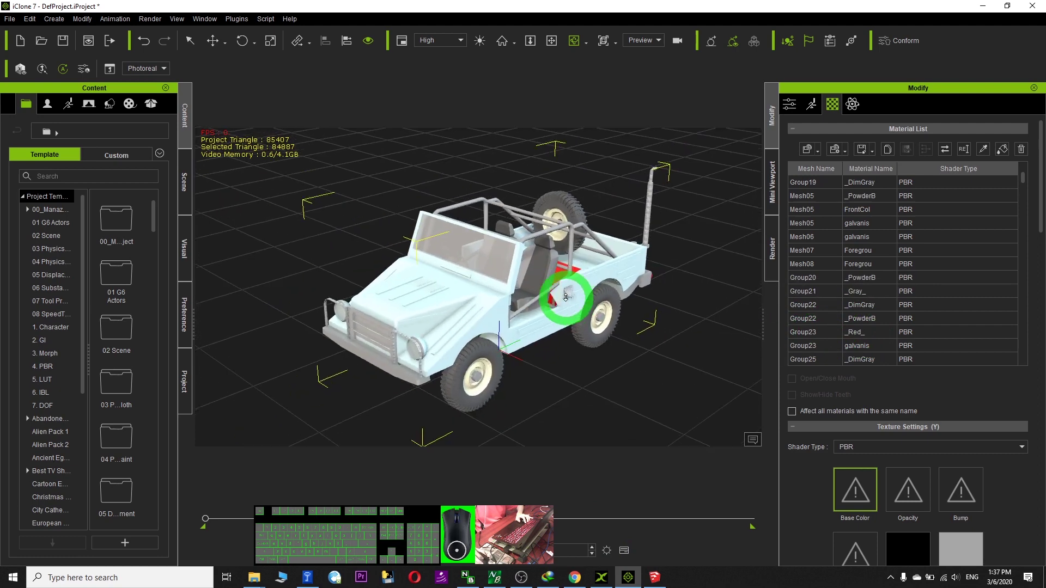
Step: Save the car to the custom Prop library and name the new entry "demo car 01"
{"action": "left_click", "coordinate": [110, 105]}
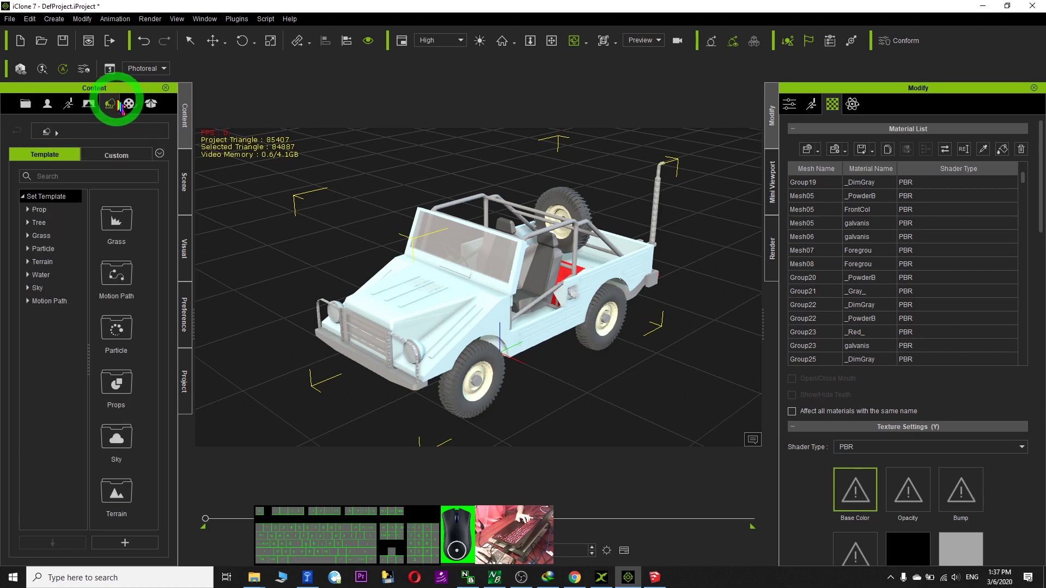
{"action": "left_click", "coordinate": [116, 157]}
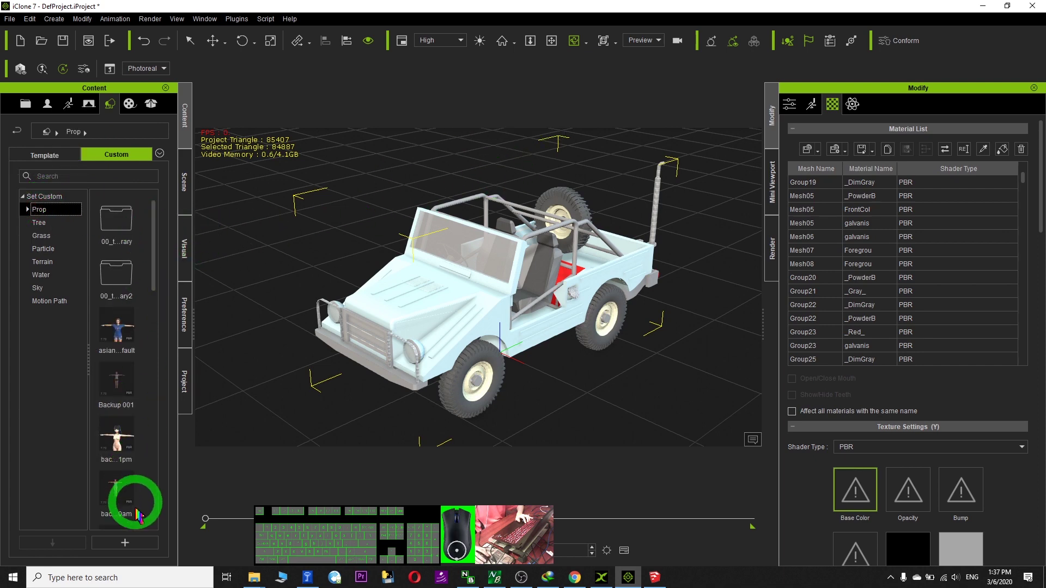
{"action": "left_click", "coordinate": [125, 543]}
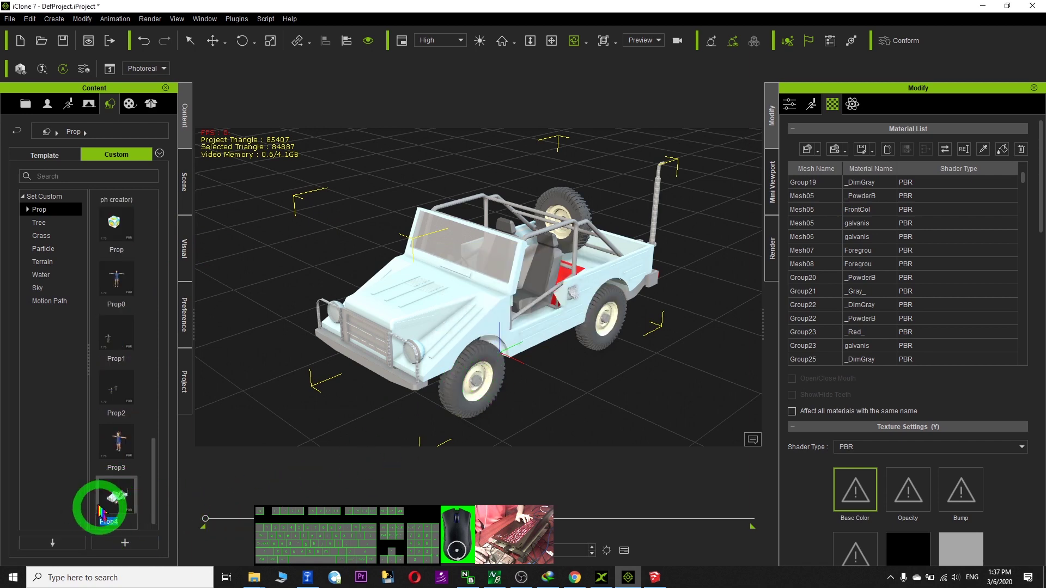
{"action": "left_click", "coordinate": [451, 451]}
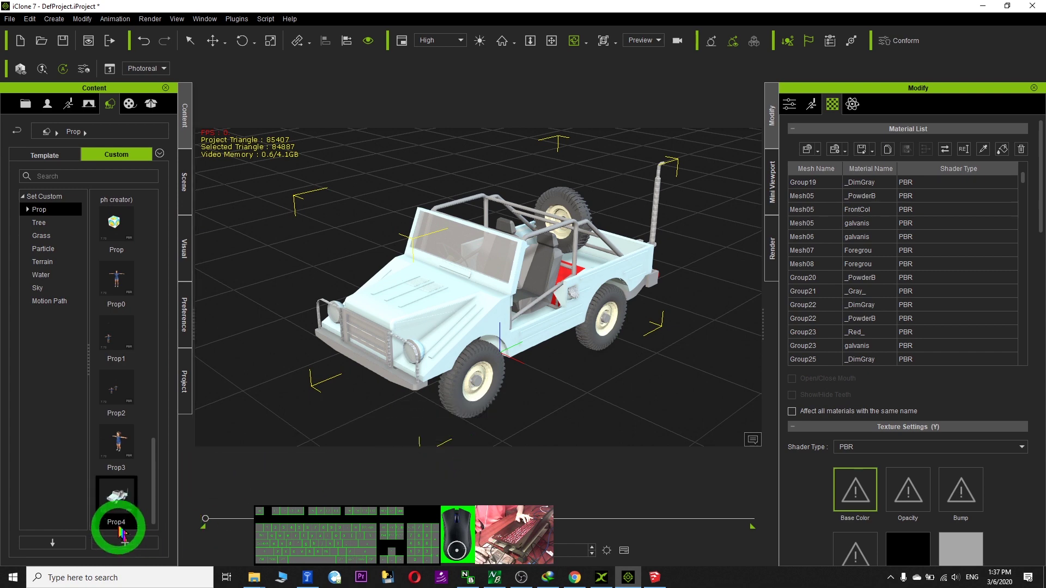
{"action": "left_click", "coordinate": [135, 519]}
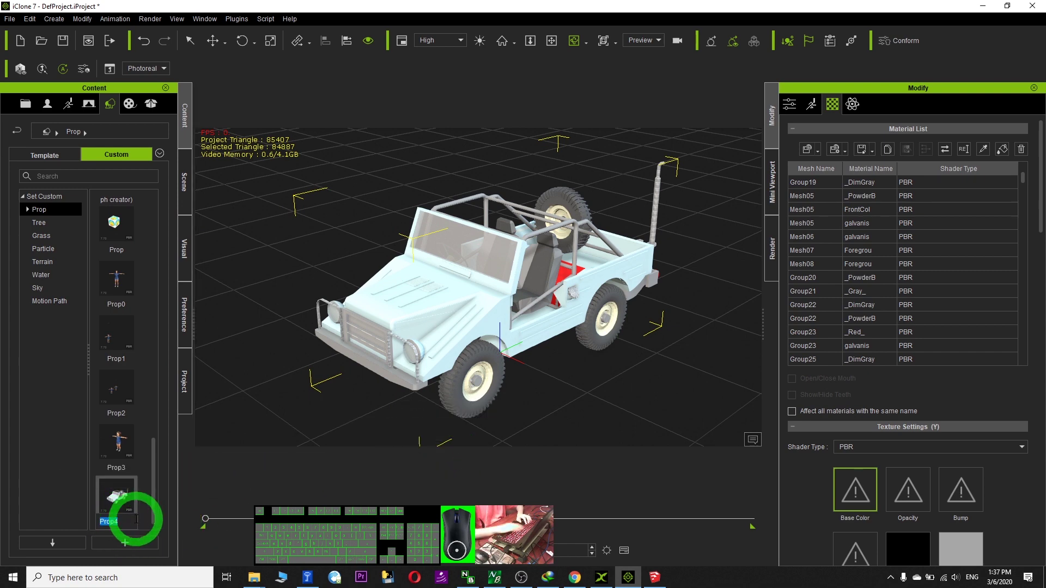
{"action": "key", "text": "Return"}
Step: Place the saved "demo car 01" prop in the scene beside the original car and inspect it
{"action": "left_click_drag", "start_coordinate": [102, 216], "coordinate": [515, 295]}
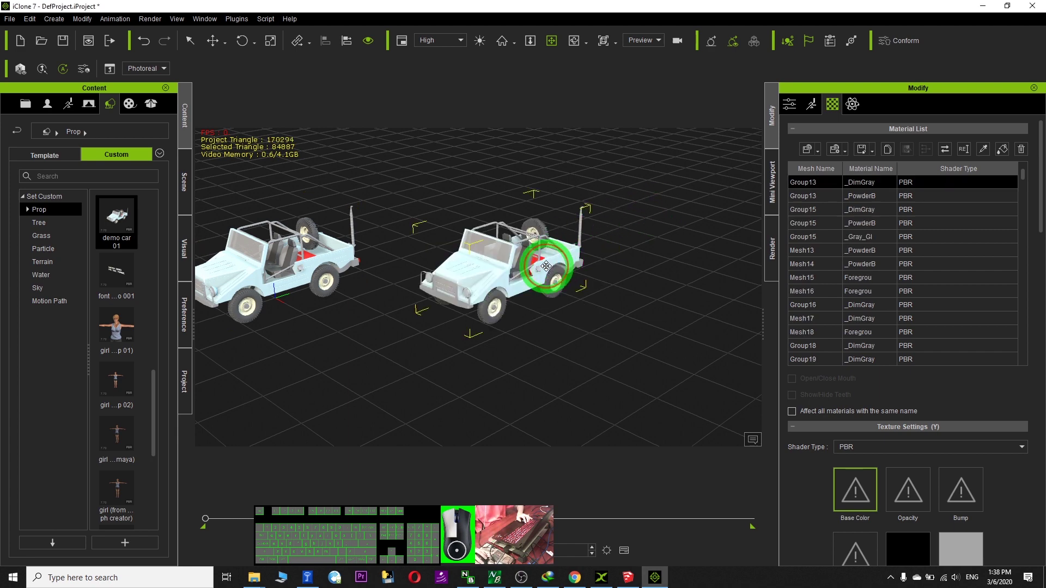
{"action": "scroll", "coordinate": [546, 266], "scroll_direction": "up", "scroll_amount": 2}
{"action": "scroll", "coordinate": [605, 273], "scroll_direction": "up", "scroll_amount": 3}
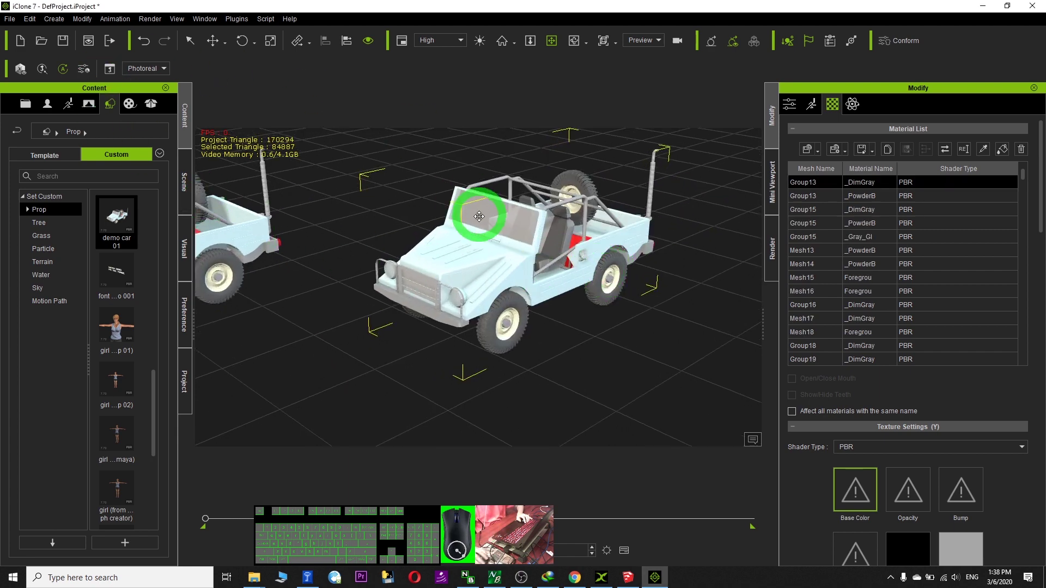
{"action": "scroll", "coordinate": [480, 227], "scroll_direction": "down", "scroll_amount": 3}
{"action": "scroll", "coordinate": [467, 227], "scroll_direction": "down", "scroll_amount": 1}
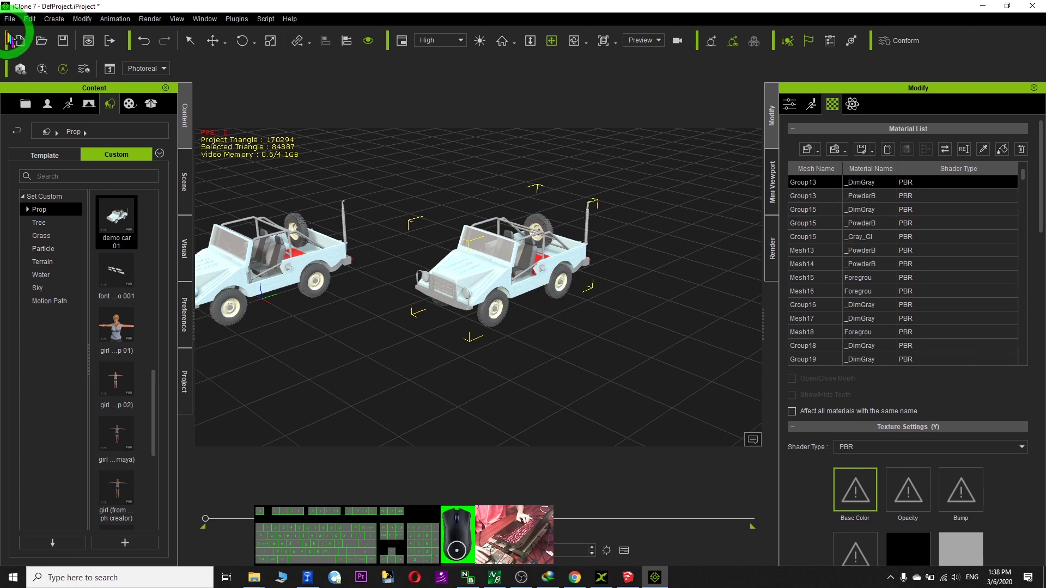
Step: Start a new iClone project to clear the scene and switch to the DKW model page in Chrome
{"action": "left_click", "coordinate": [544, 311]}
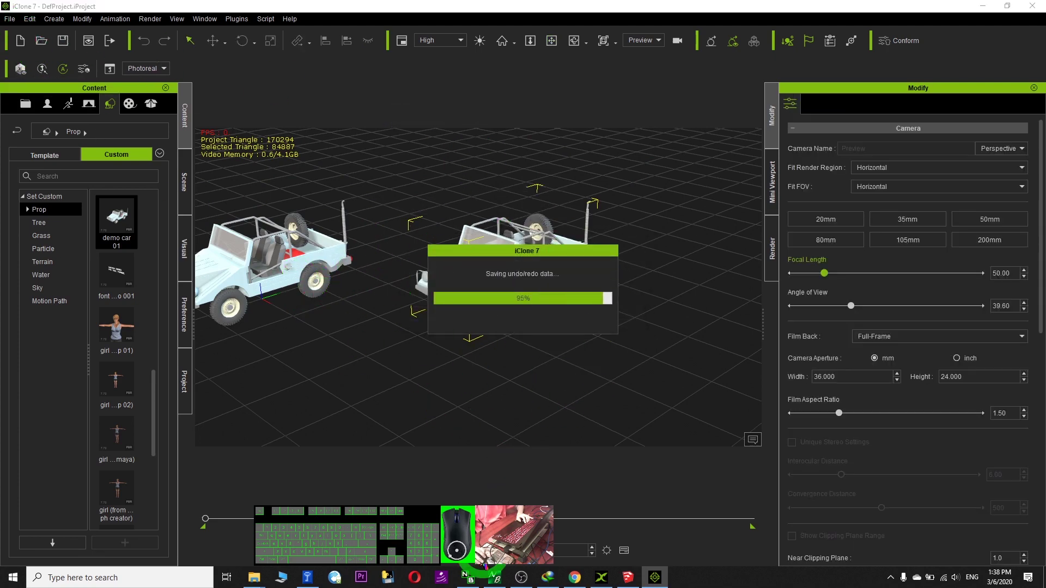
{"action": "left_click", "coordinate": [574, 576]}
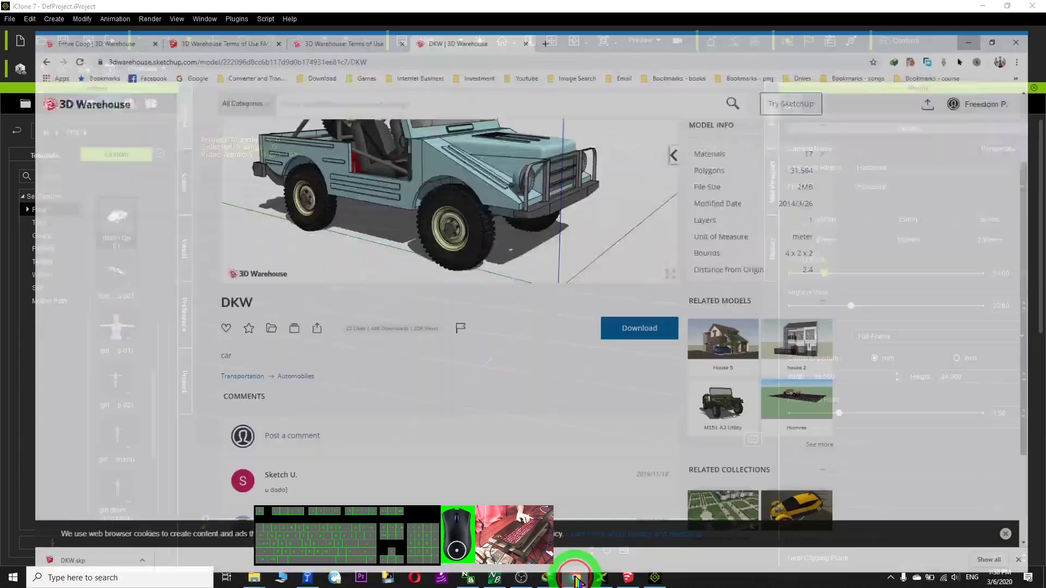
{"action": "left_click_drag", "start_coordinate": [510, 169], "coordinate": [450, 218]}
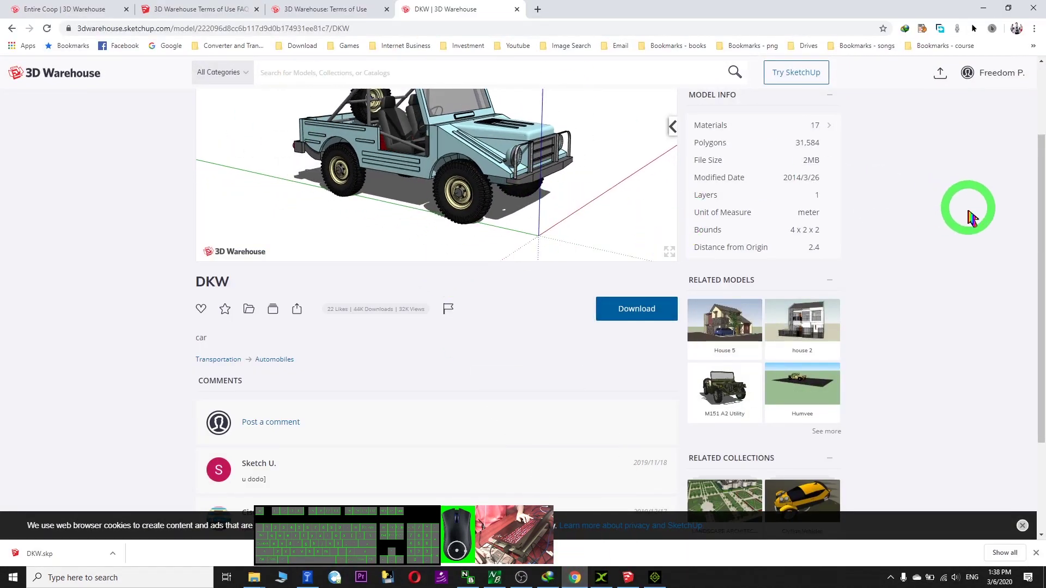